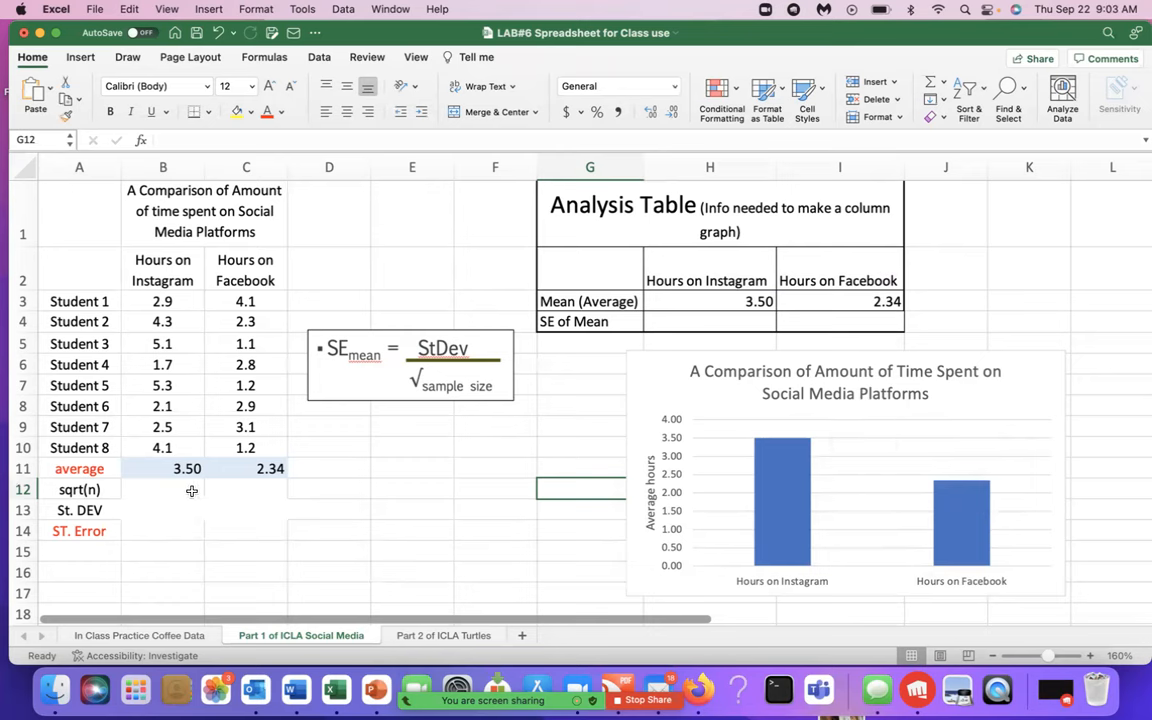
Move the standard error formula picture slightly down and away from the data, and highlight the eight Instagram values in B3:B10.
drag(335, 376, 357, 385)
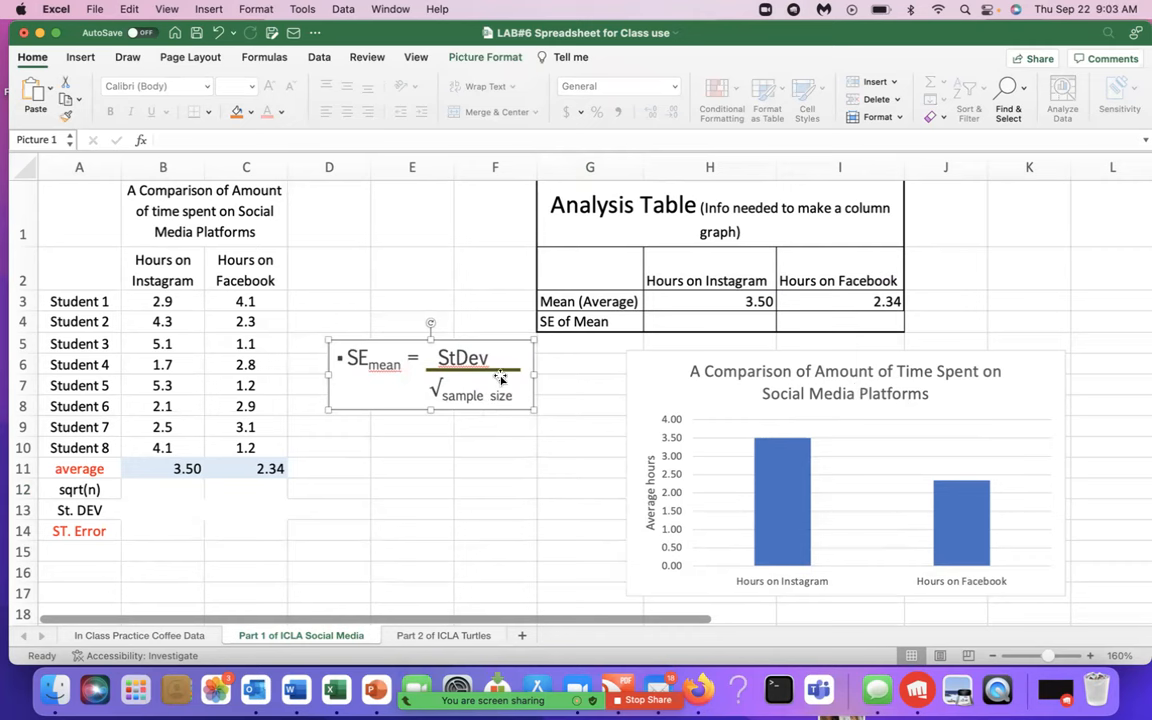
click(158, 489)
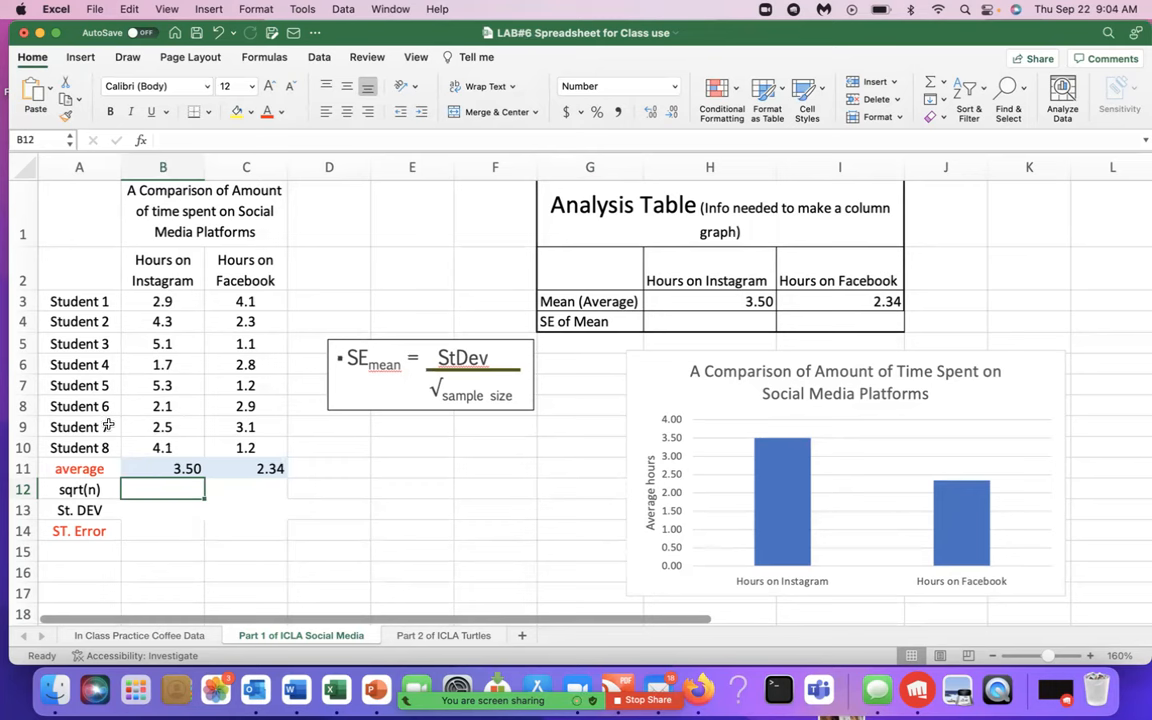
drag(165, 299, 168, 448)
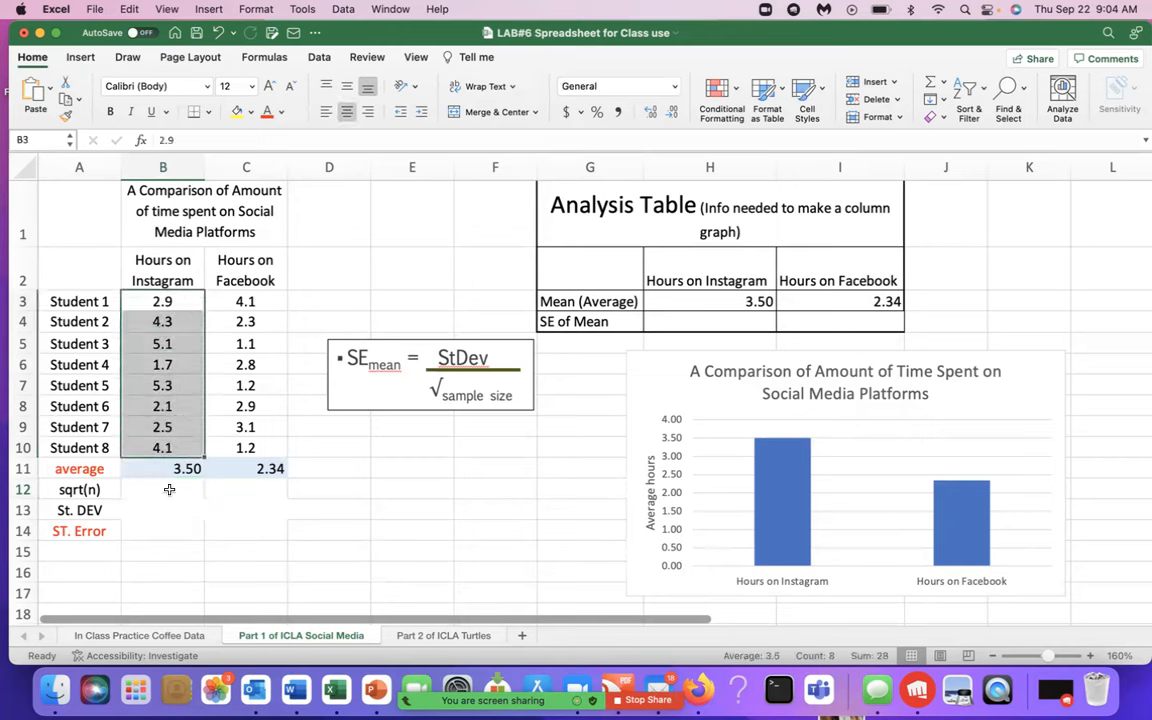
Calculate the Instagram sqrt(n) in B12 with =SQRT(8), and select the matching Facebook cell C12.
click(171, 496)
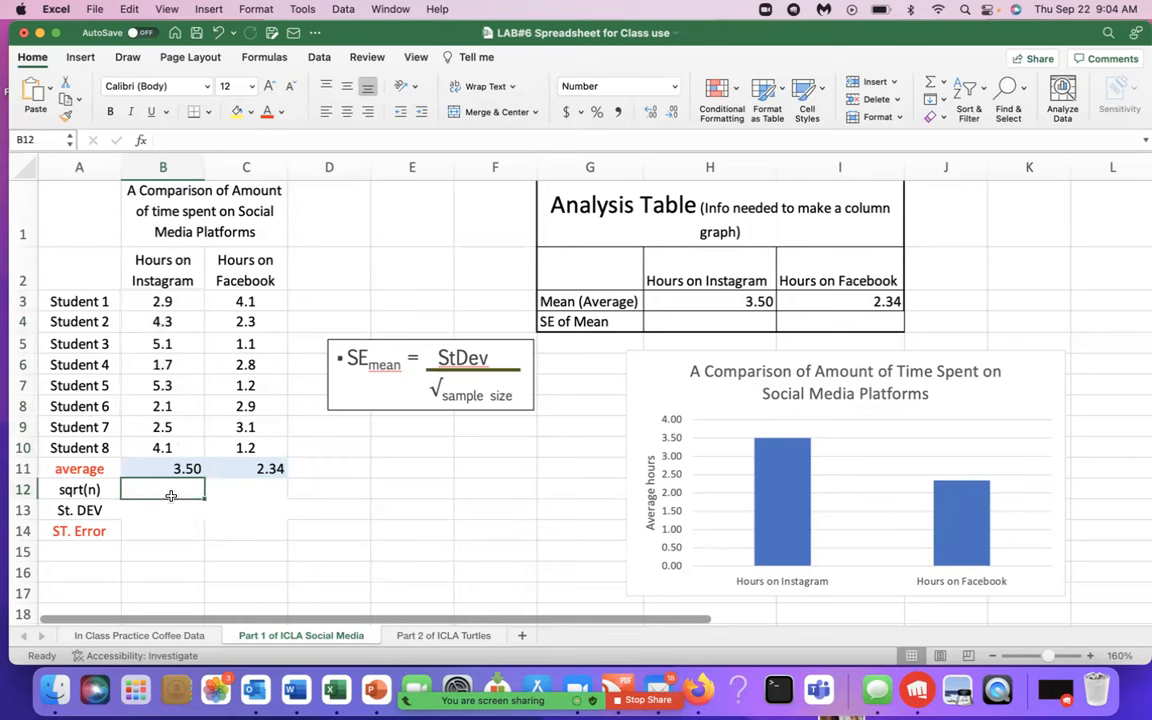
text(=)
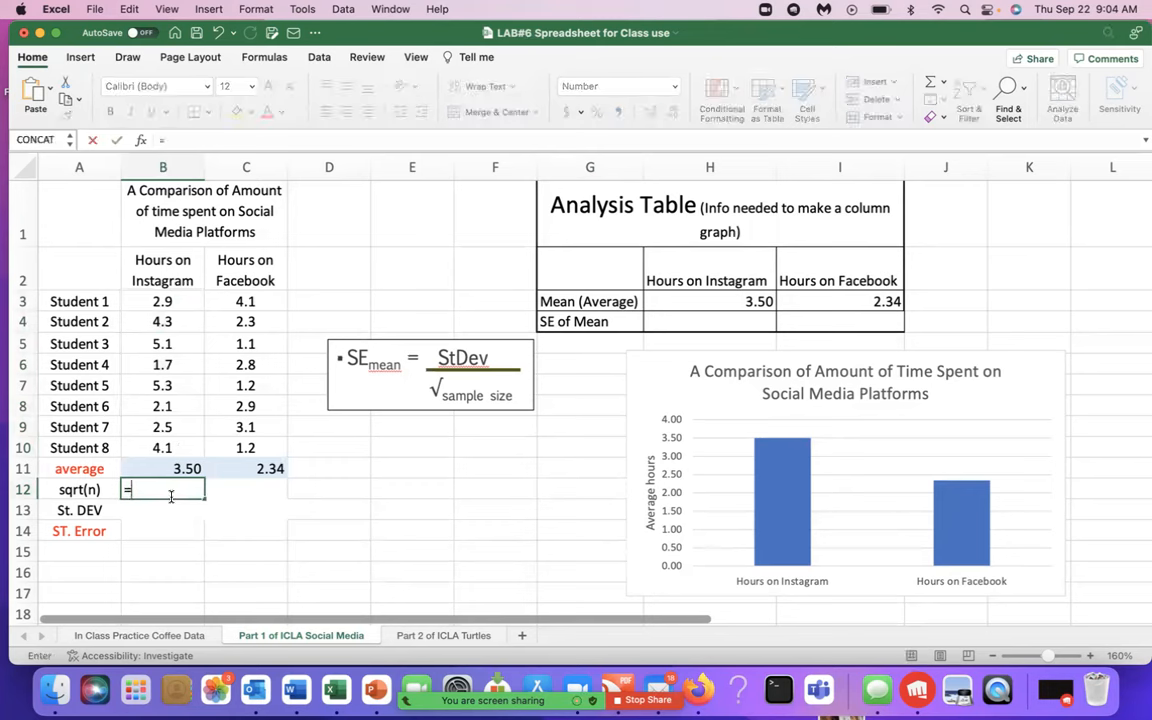
text(sqrt()
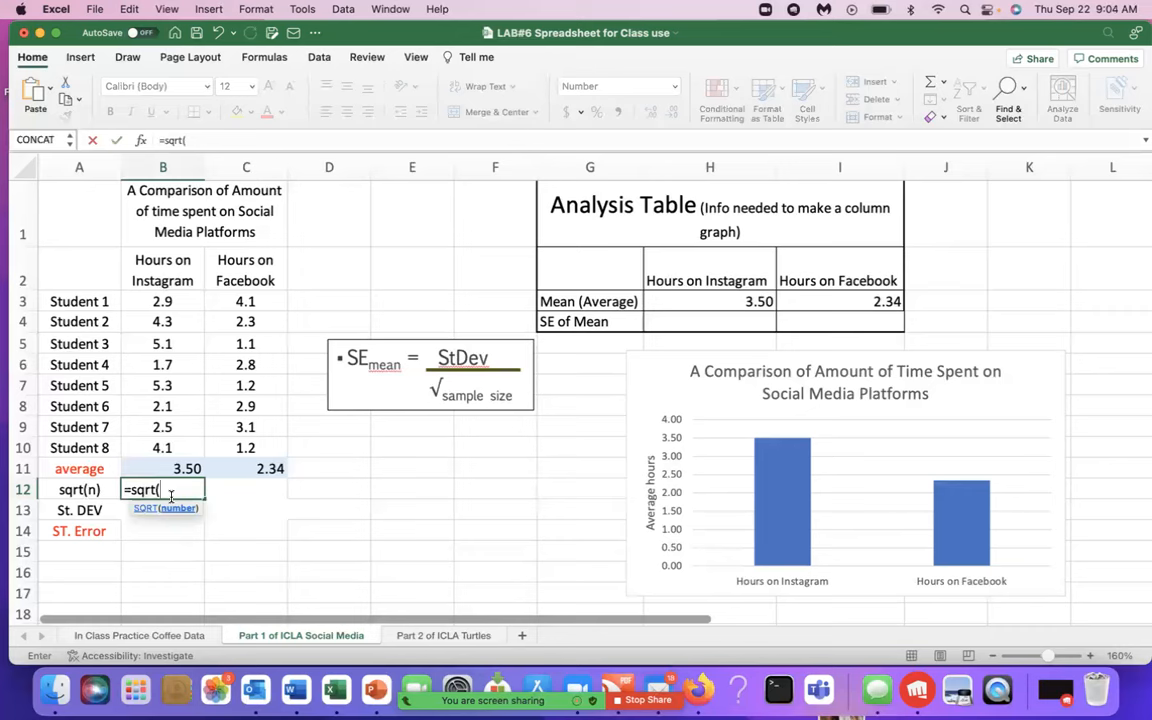
text(8))
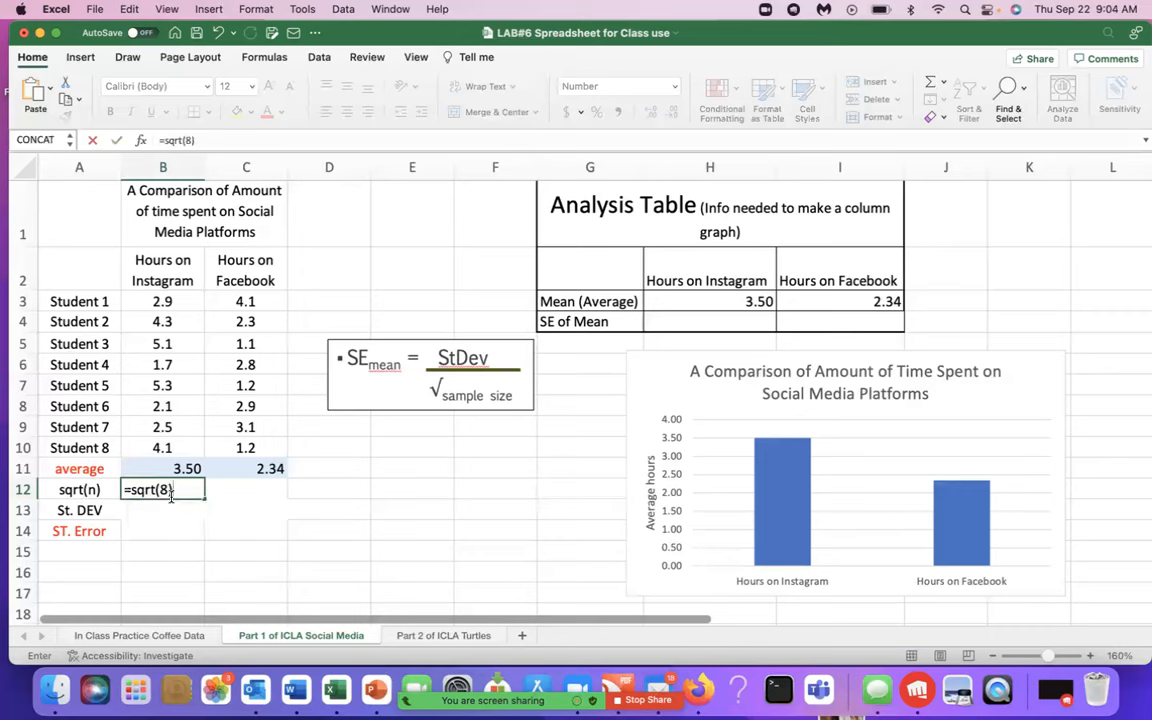
key(Return)
click(188, 490)
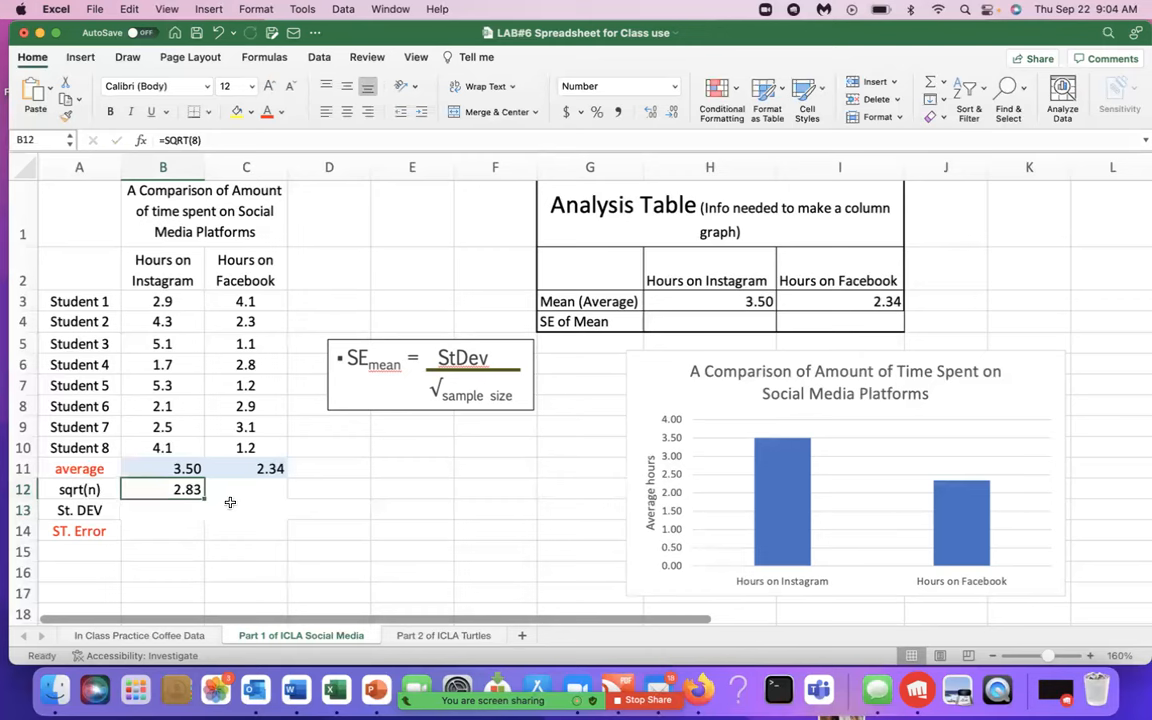
click(236, 492)
text(=)
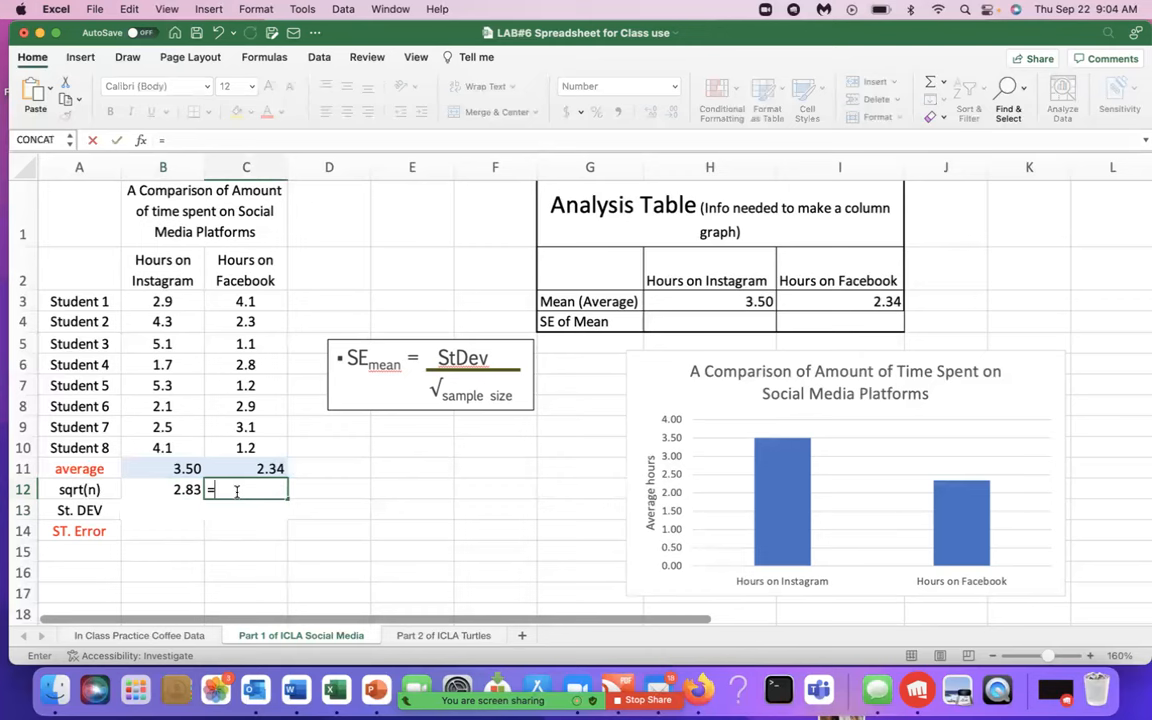
text(sqrt)
key(BackSpace)
key(BackSpace)
key(BackSpace)
key(BackSpace)
key(BackSpace)
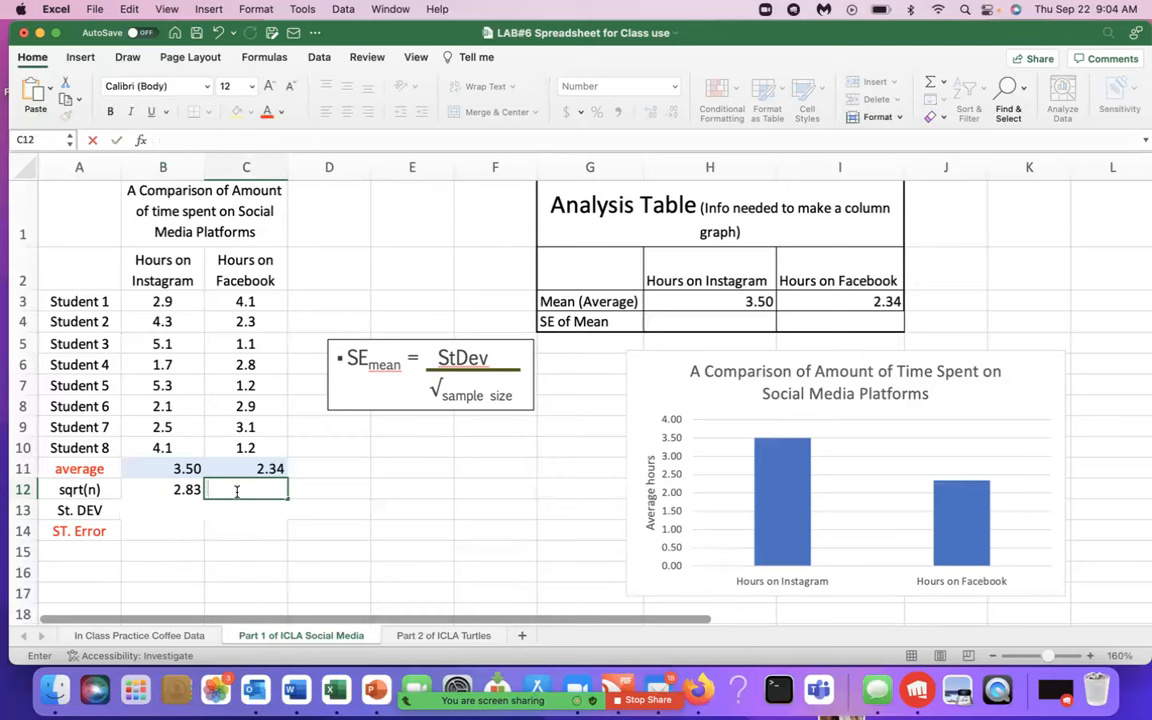
Calculate the Facebook sqrt(n) in C12 with the formula =SQRT(8).
text(=)
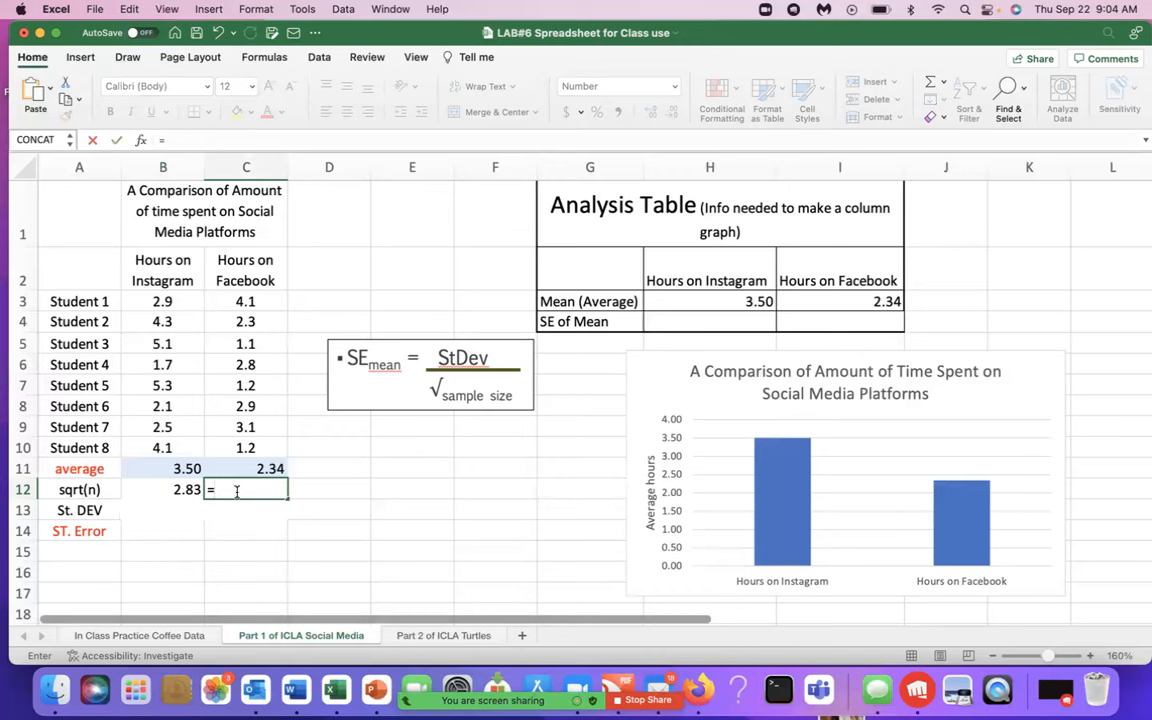
text(sqrt()
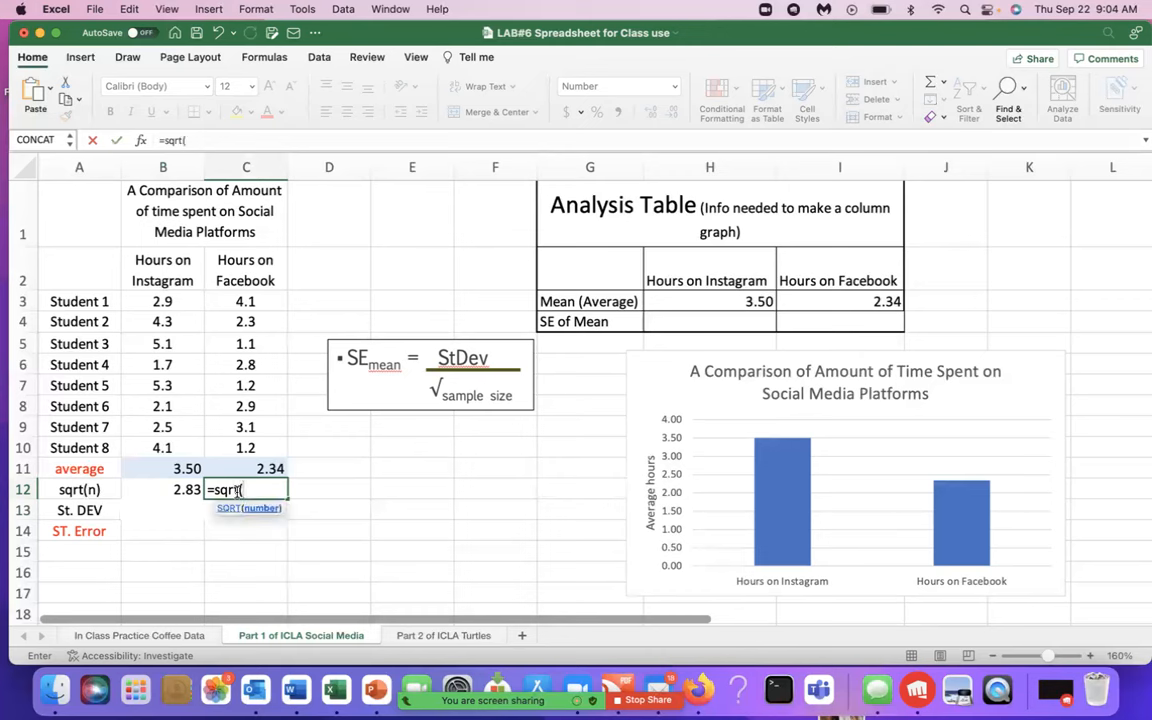
text(8))
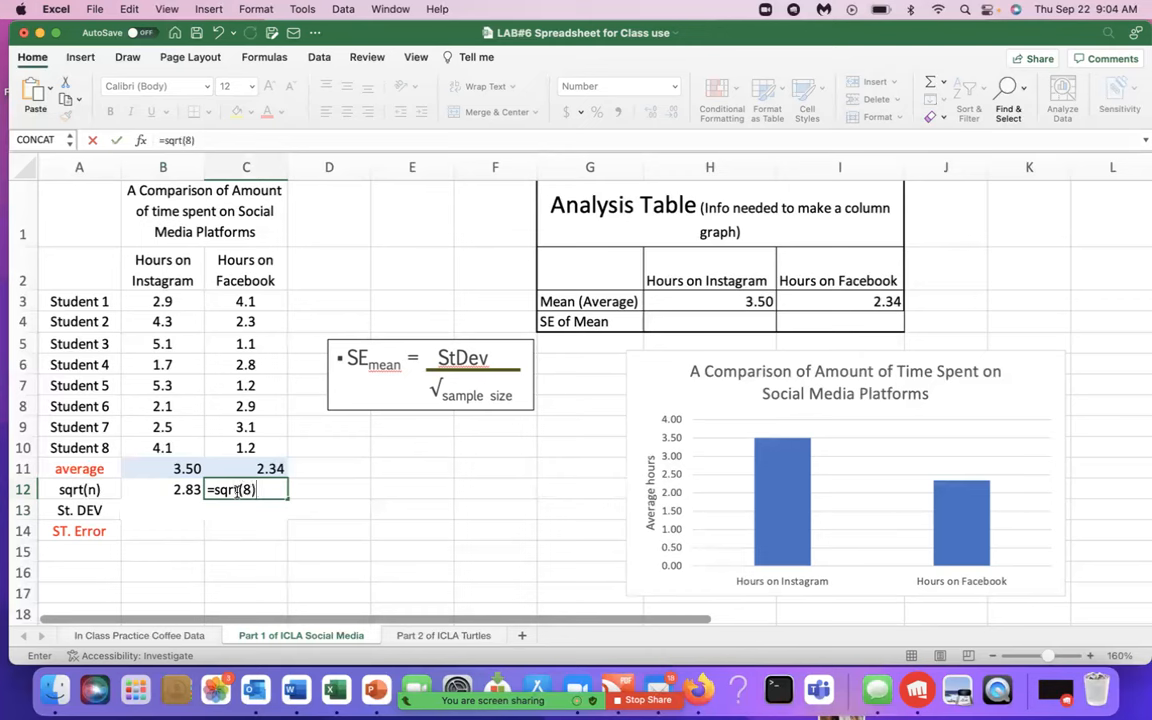
key(Return)
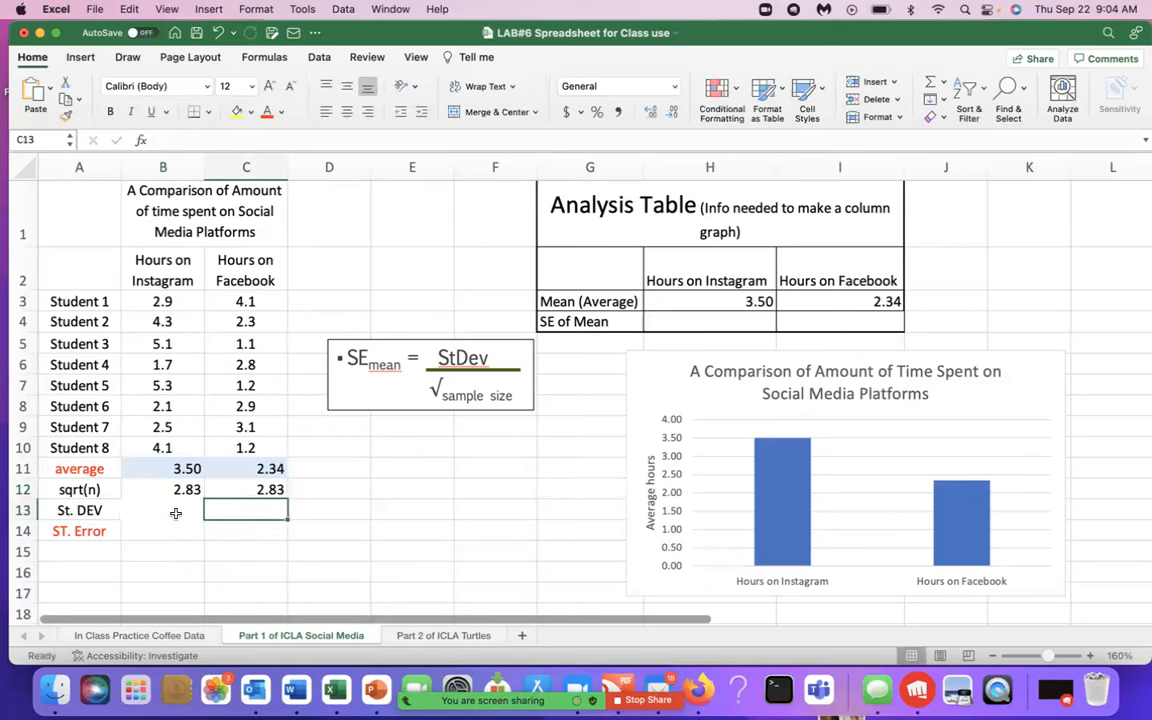
Calculate the Instagram standard deviation in B13 with the formula =STDEV(B3:B10).
click(175, 513)
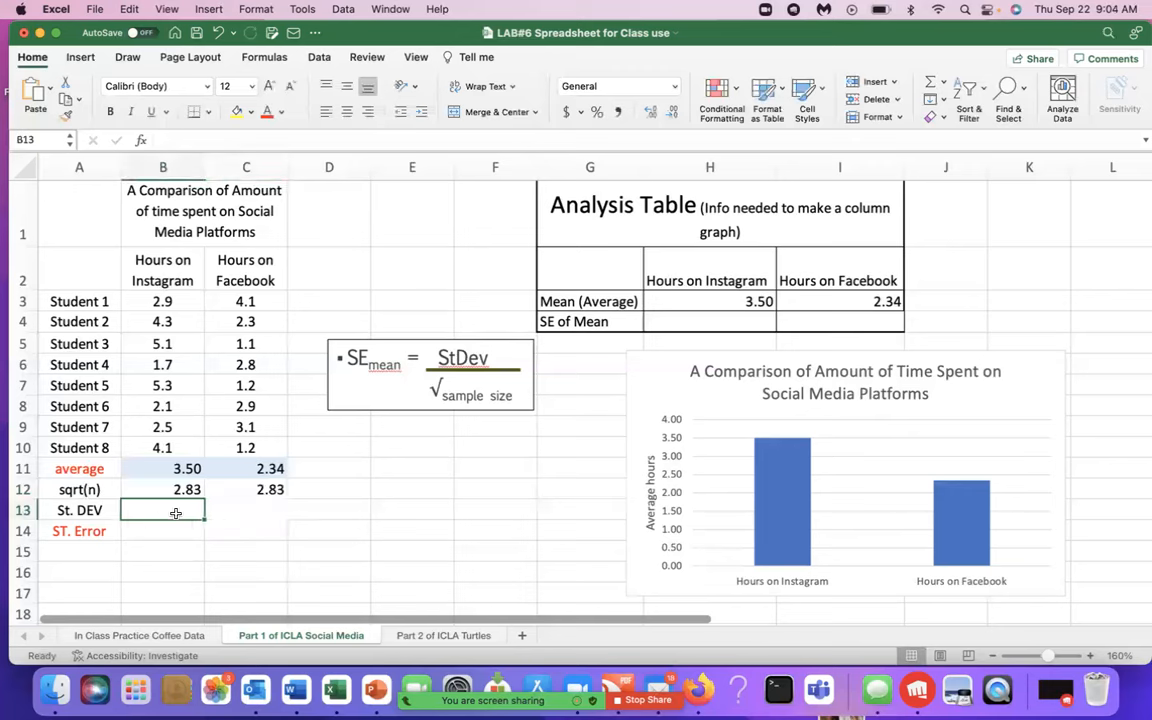
text(=)
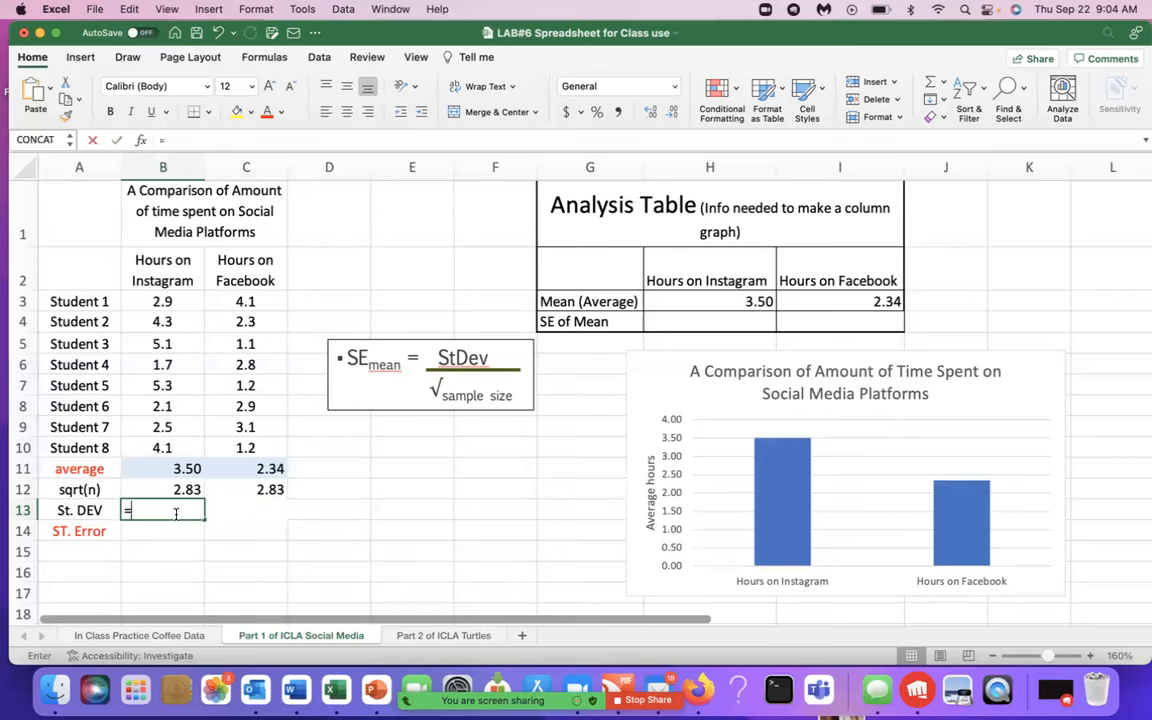
text(stde)
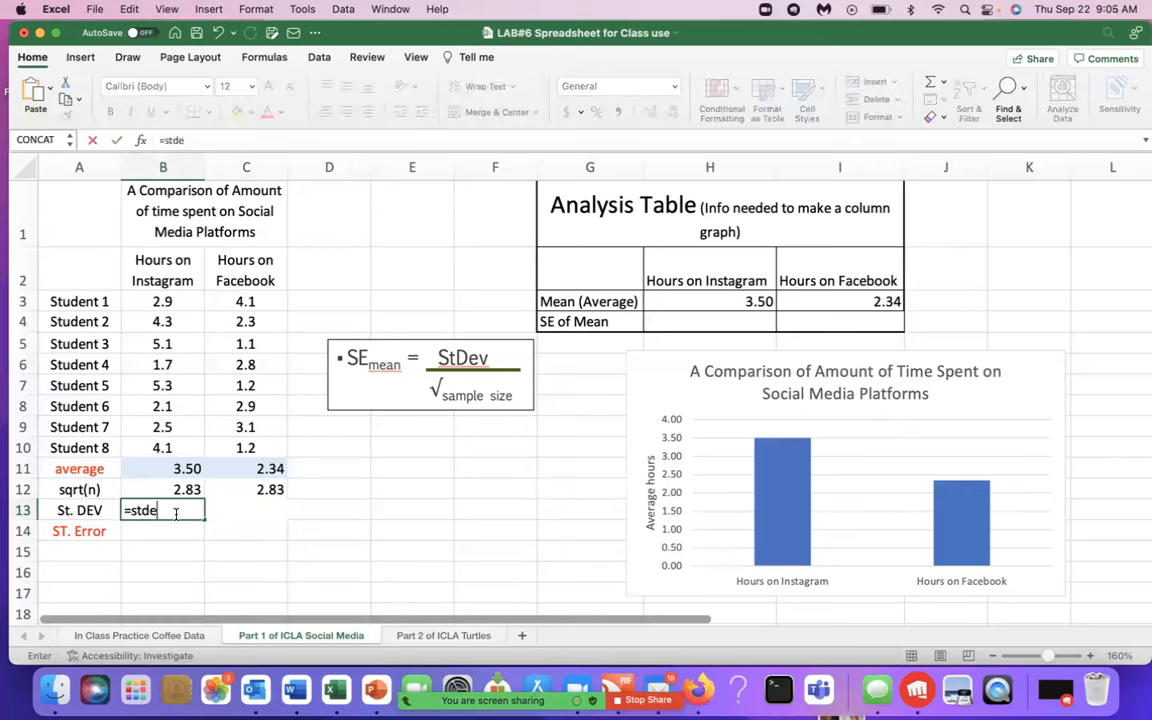
text(v()
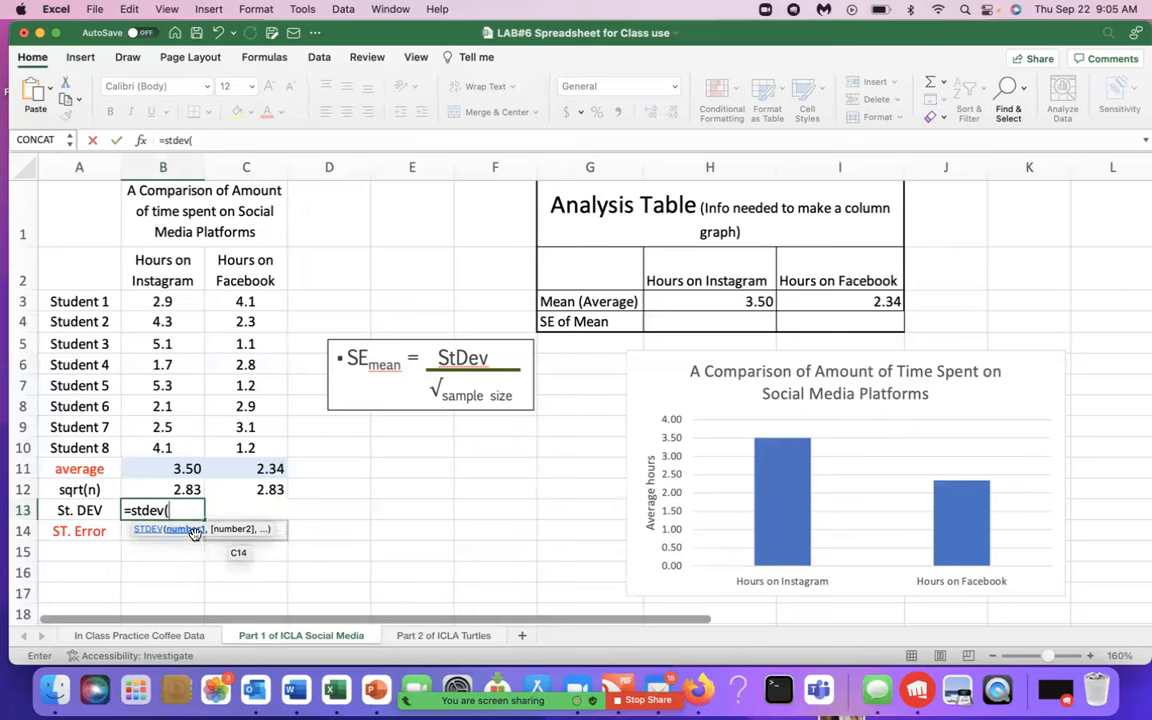
drag(178, 308, 171, 447)
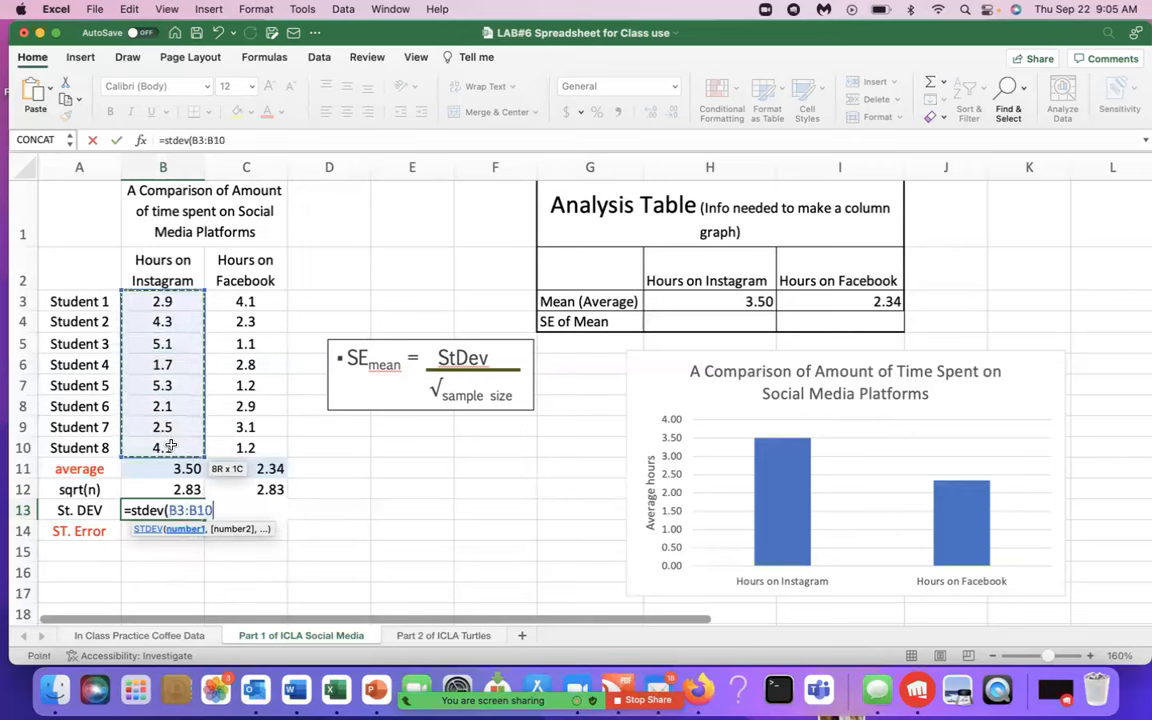
text())
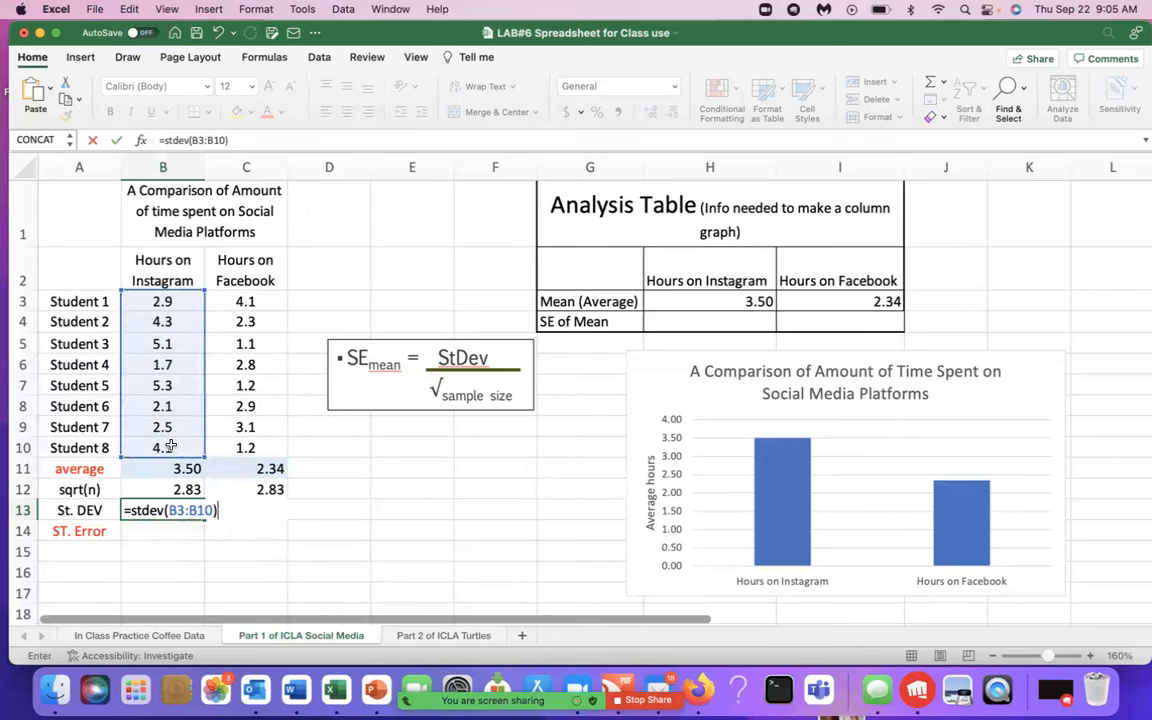
key(Return)
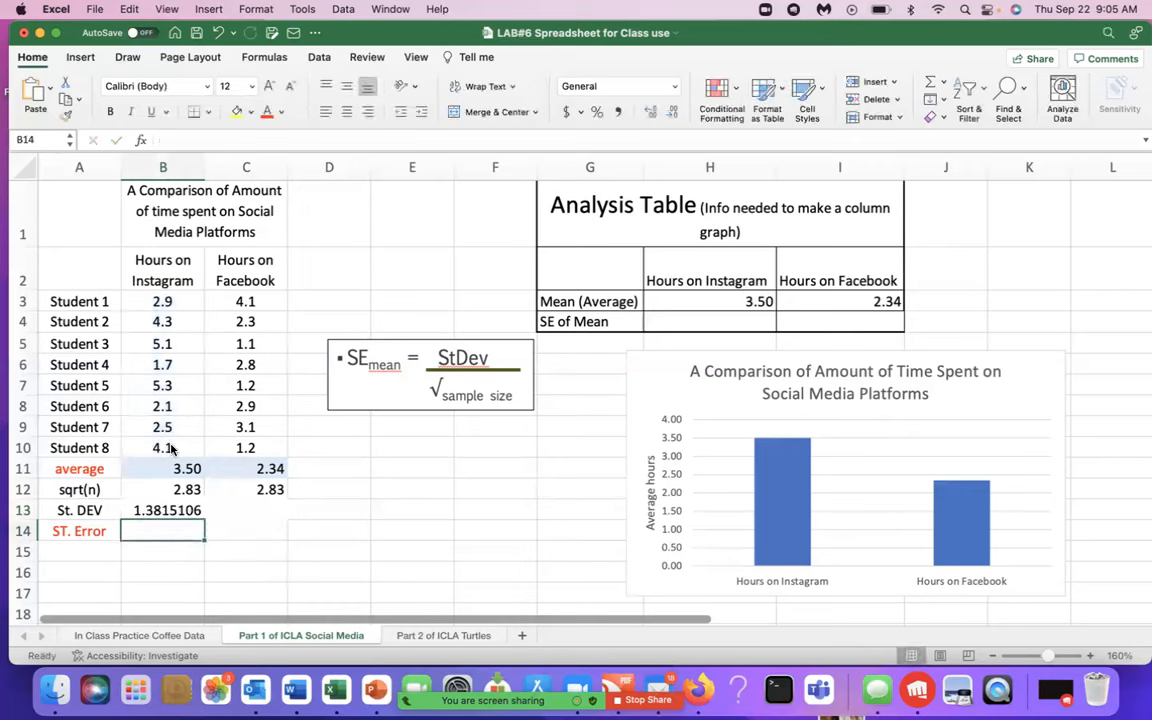
Change the function in the Instagram standard deviation formula in B13 to STDEV.P, keeping the range B3:B10.
click(174, 511)
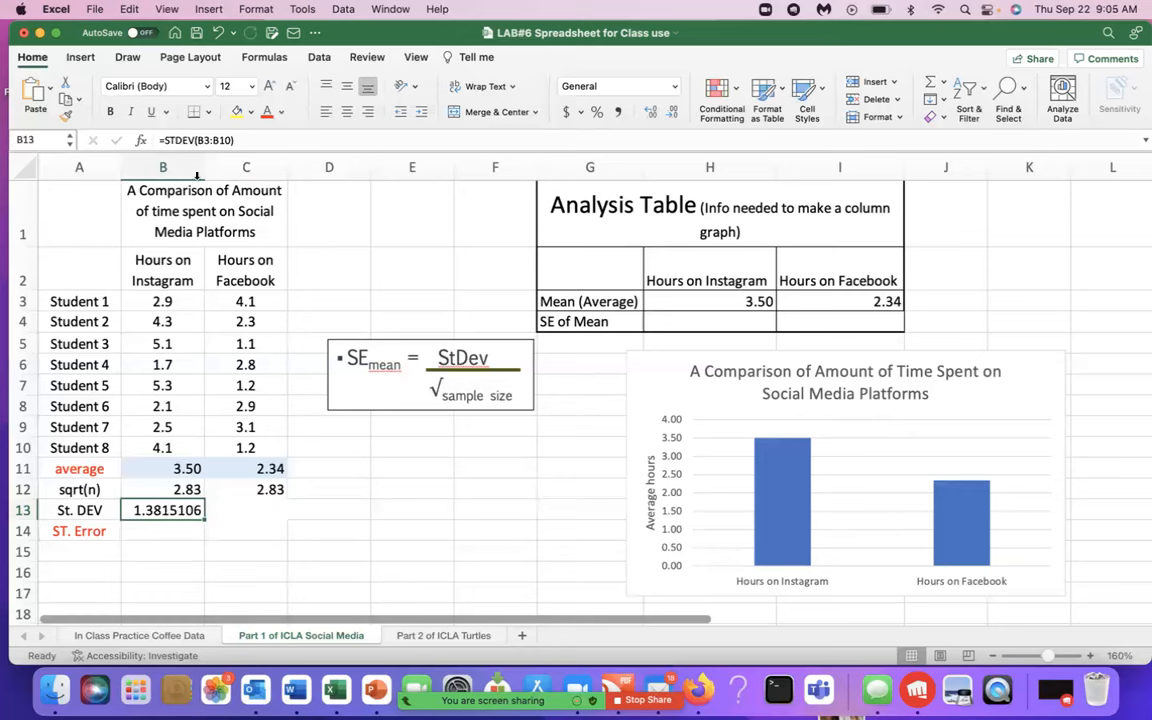
click(172, 138)
text(.p)
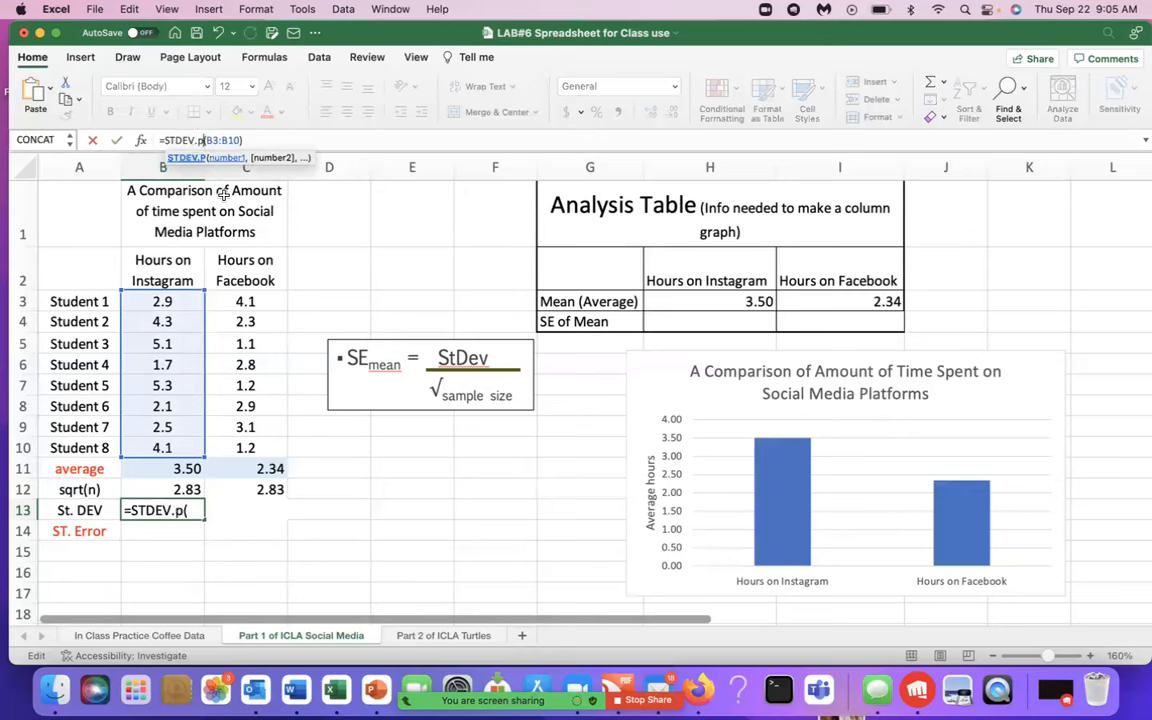
key(Return)
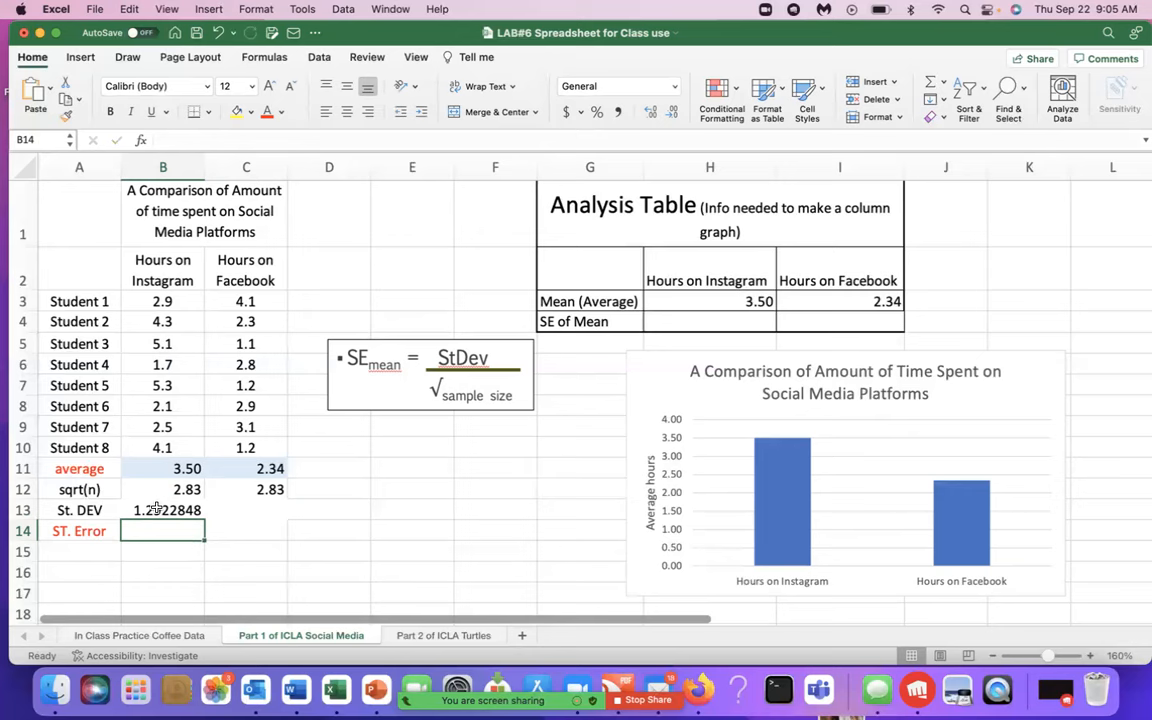
click(157, 509)
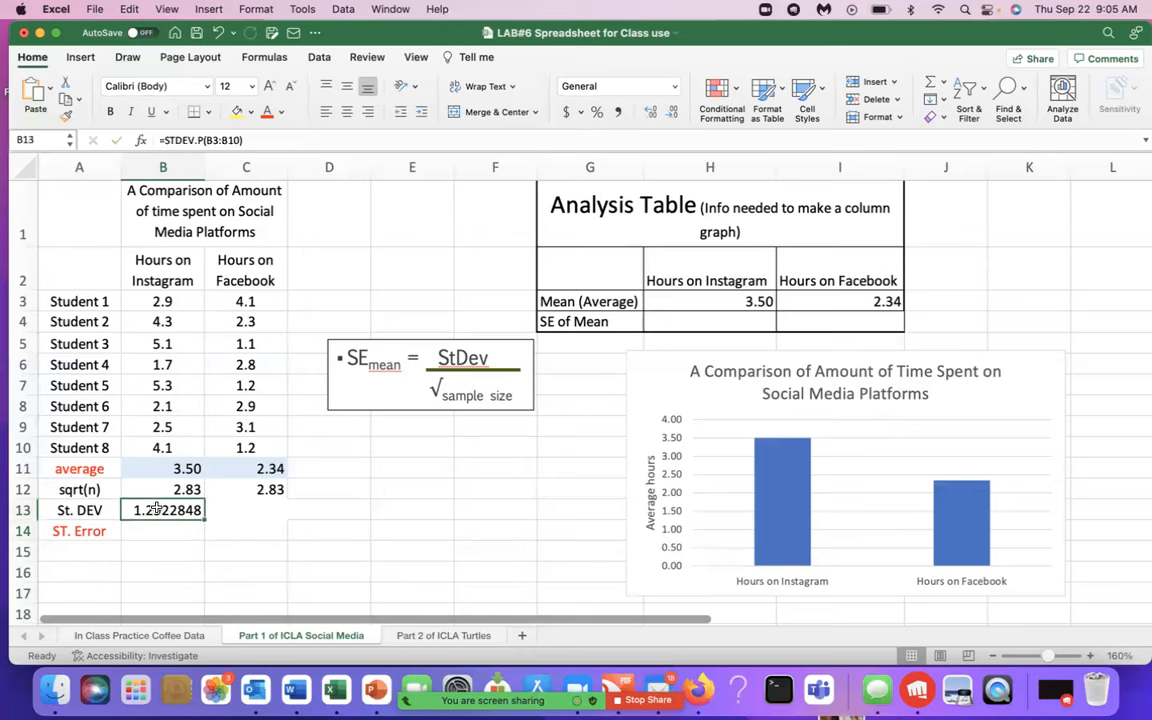
Calculate the Facebook standard deviation in C13 with the formula =STDEV.P(C3:C10).
click(244, 513)
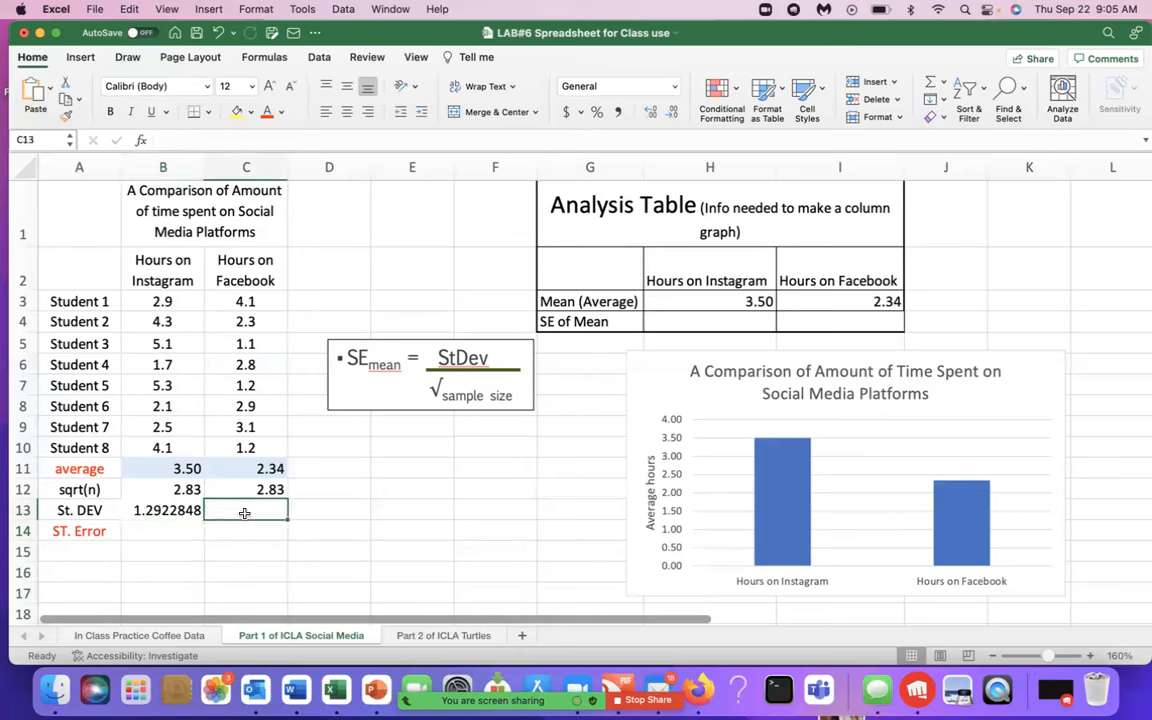
text(=)
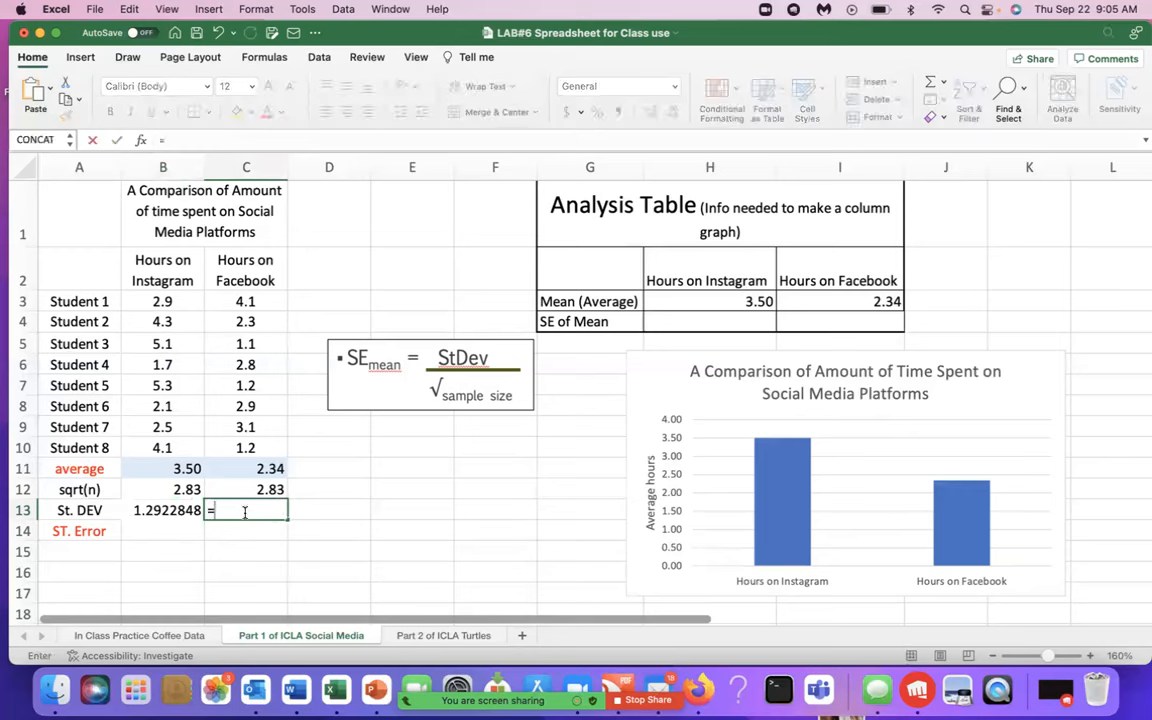
text(stdev.p()
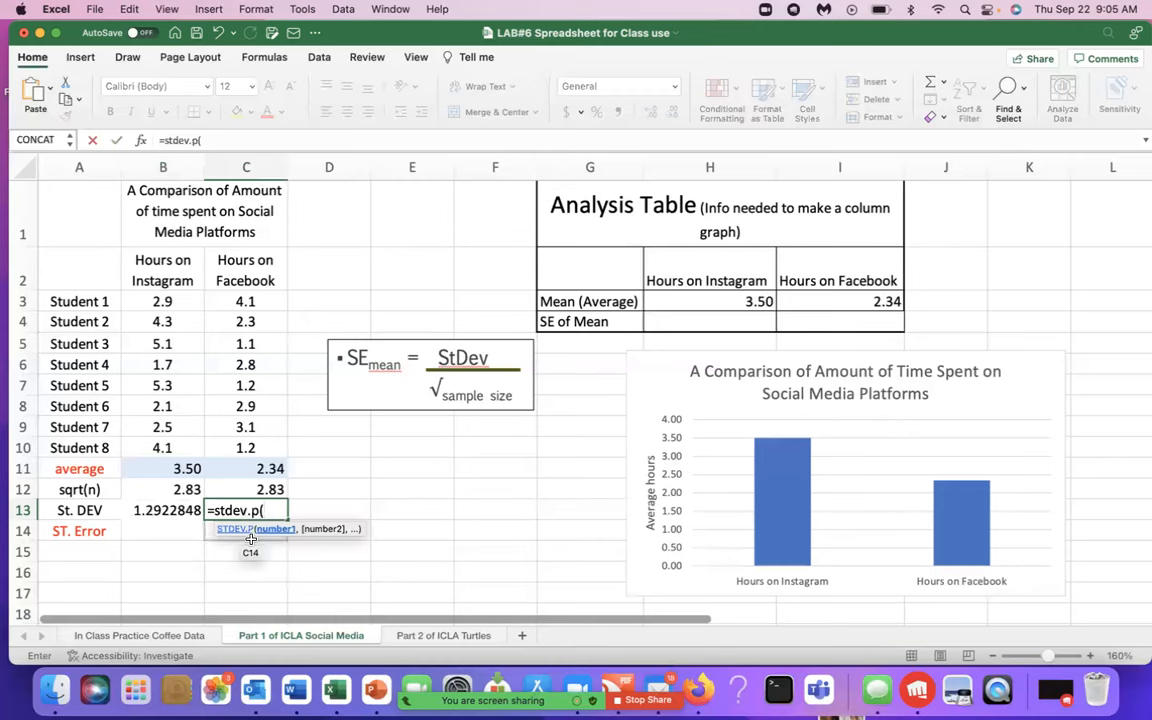
drag(265, 310, 261, 445)
text())
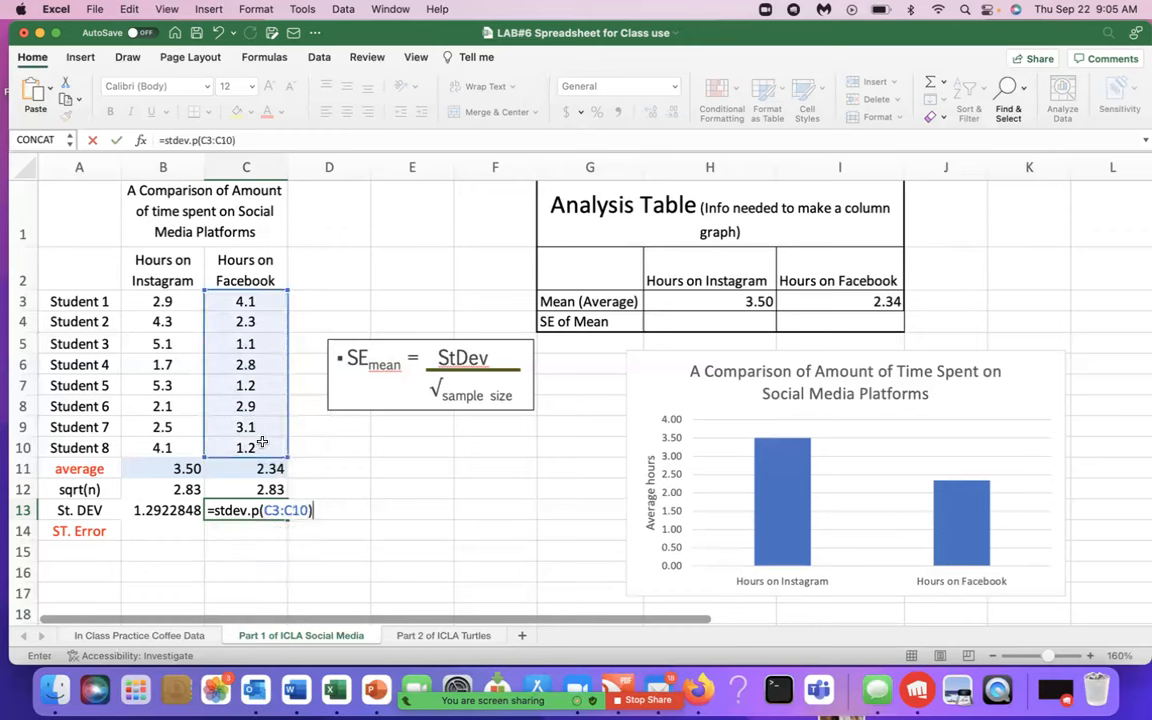
key(Return)
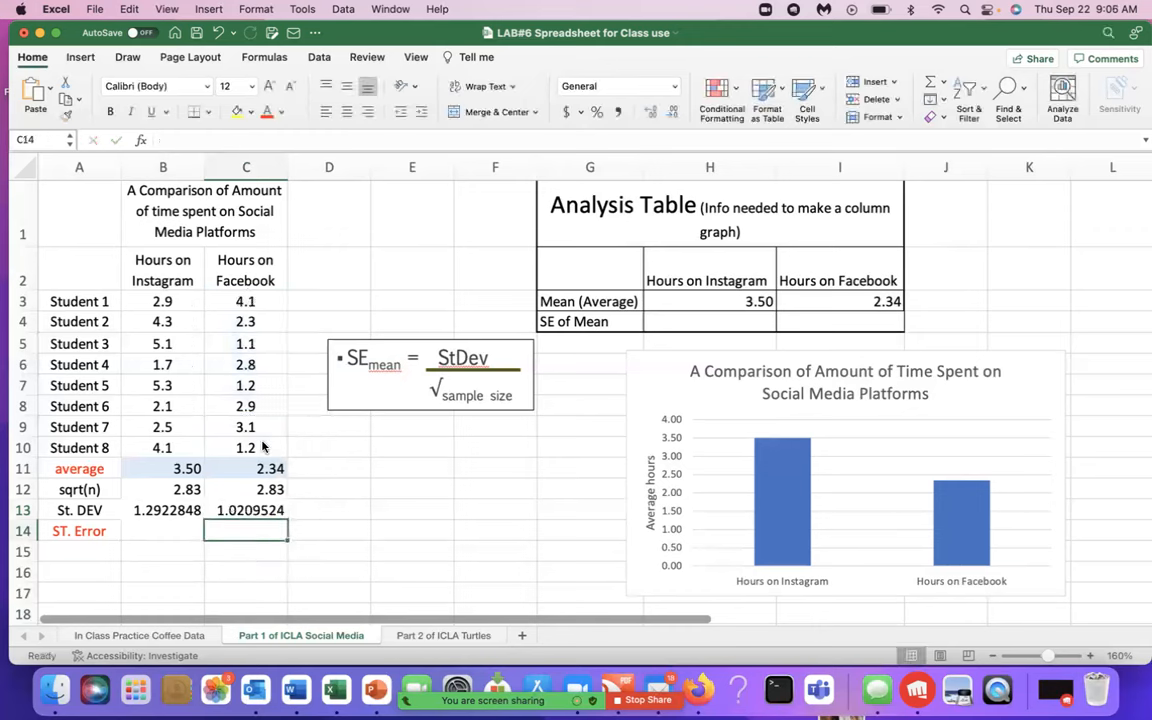
Review both standard deviations and their column headings, and shift the standard error formula picture slightly up and closer to the data.
click(170, 510)
click(228, 513)
click(160, 256)
click(240, 278)
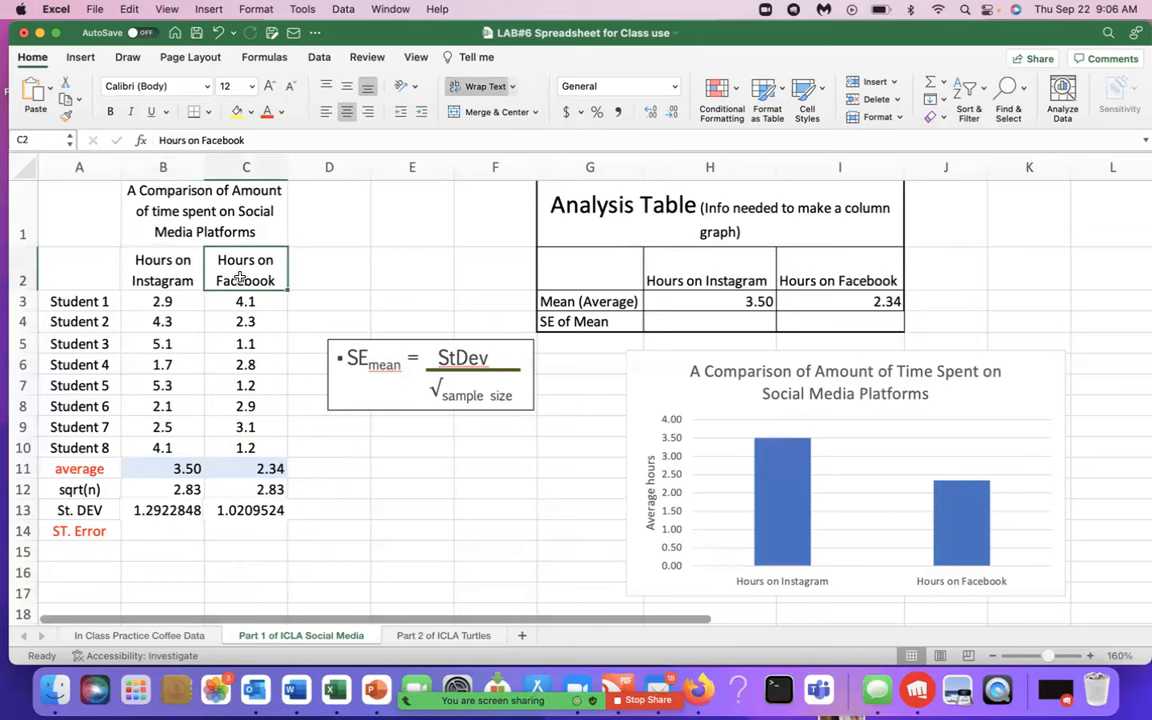
drag(367, 354, 389, 385)
Calculate the Instagram standard error in B14 with the formula =B13/B12.
click(158, 534)
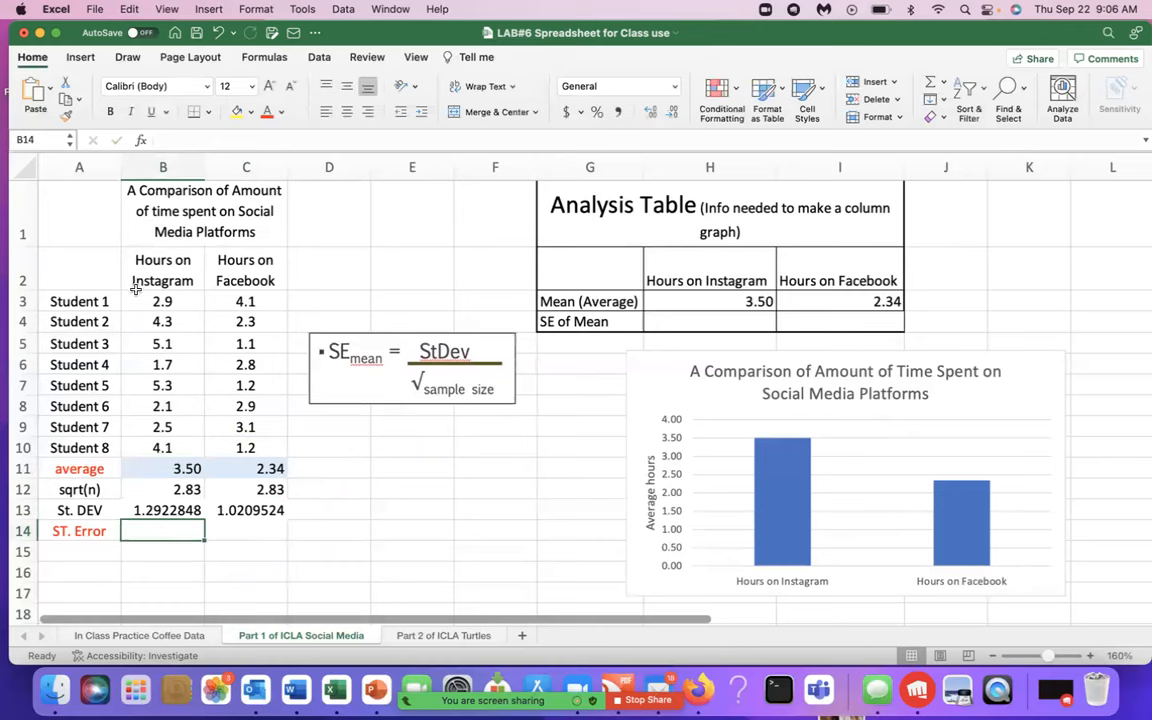
text(=)
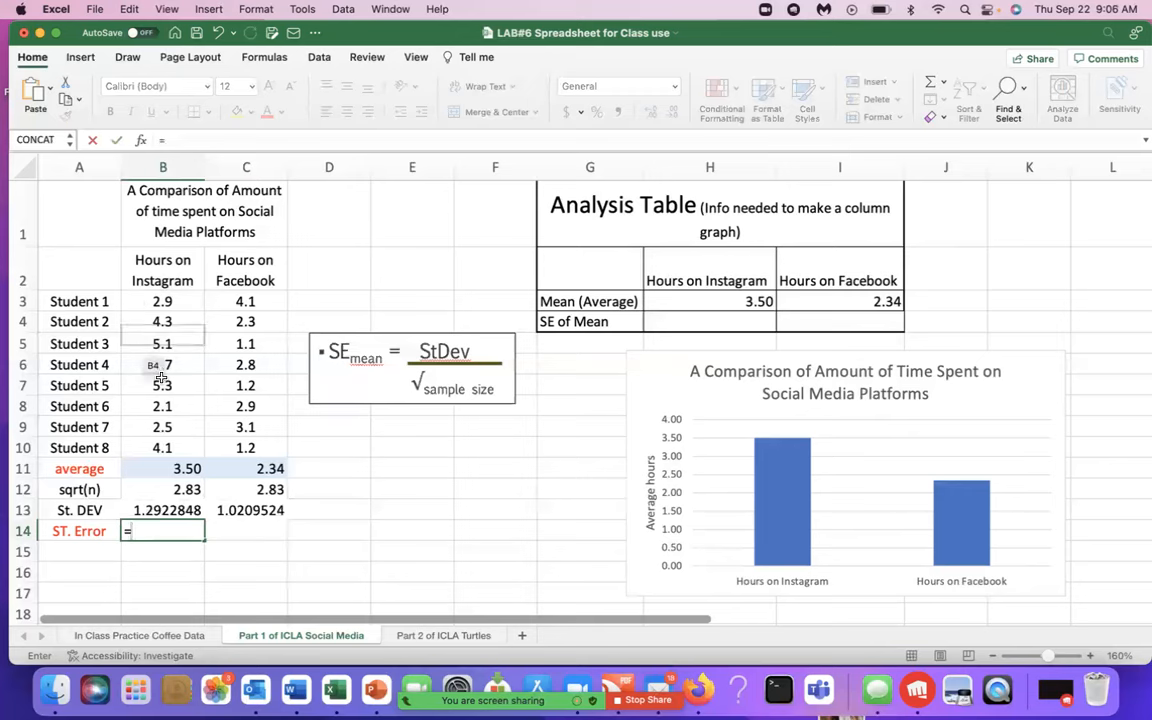
click(169, 511)
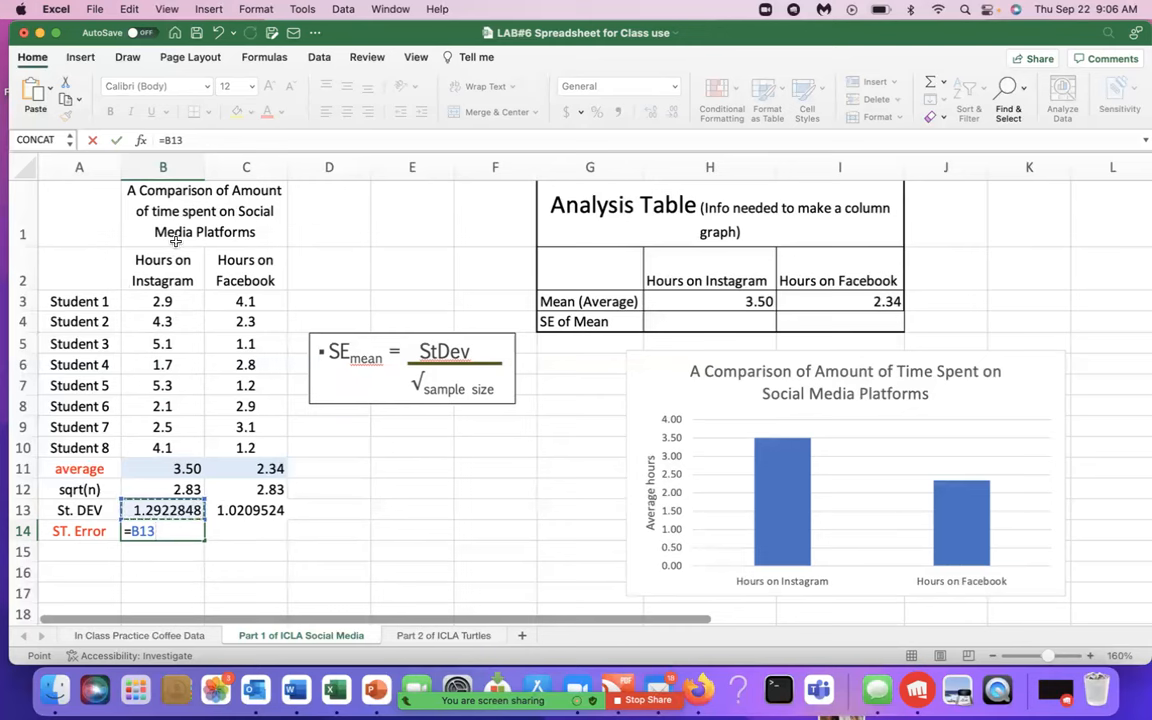
text(/)
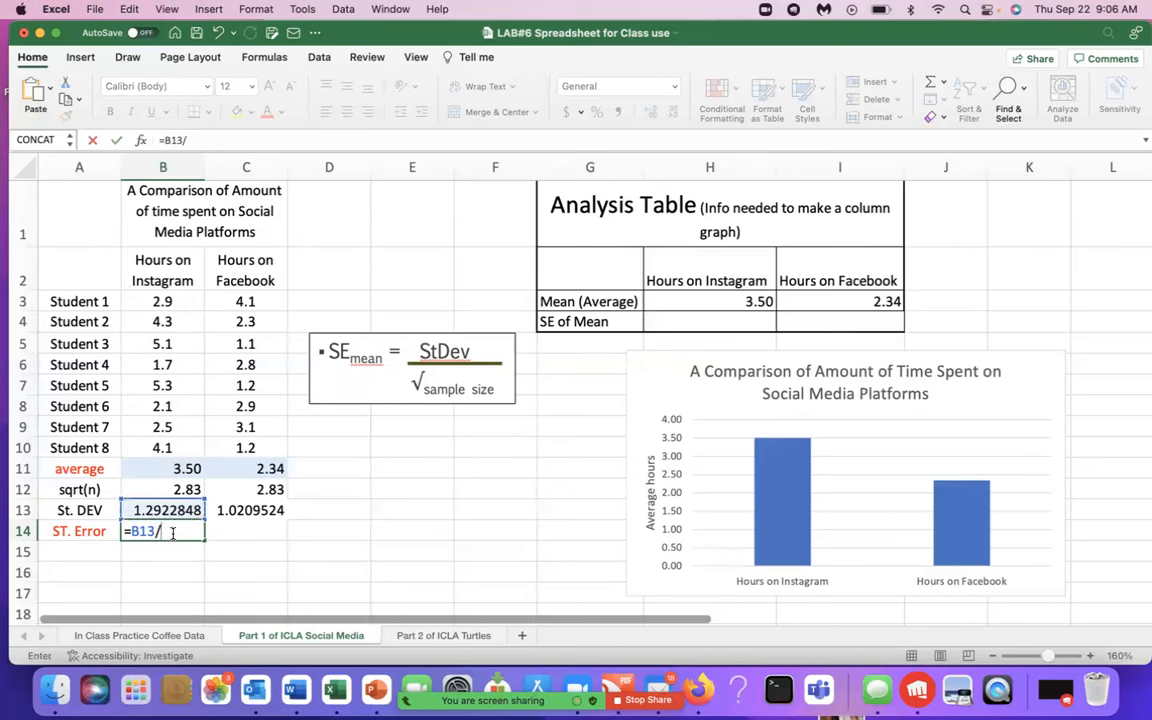
click(187, 490)
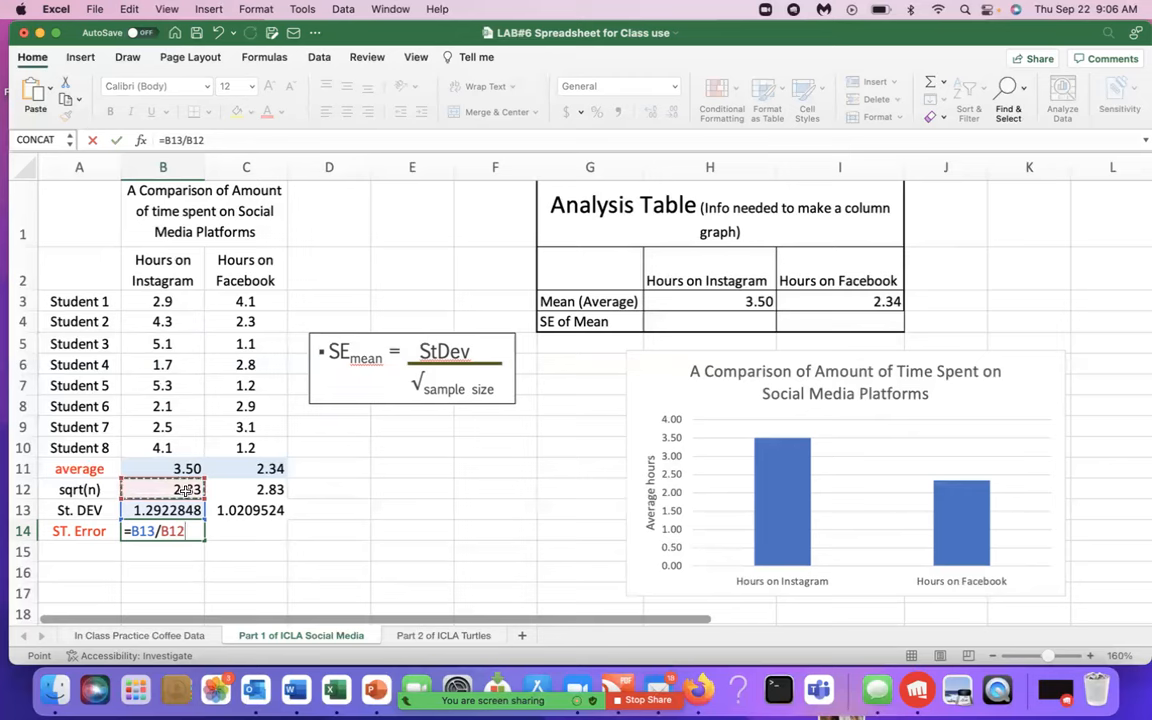
key(Return)
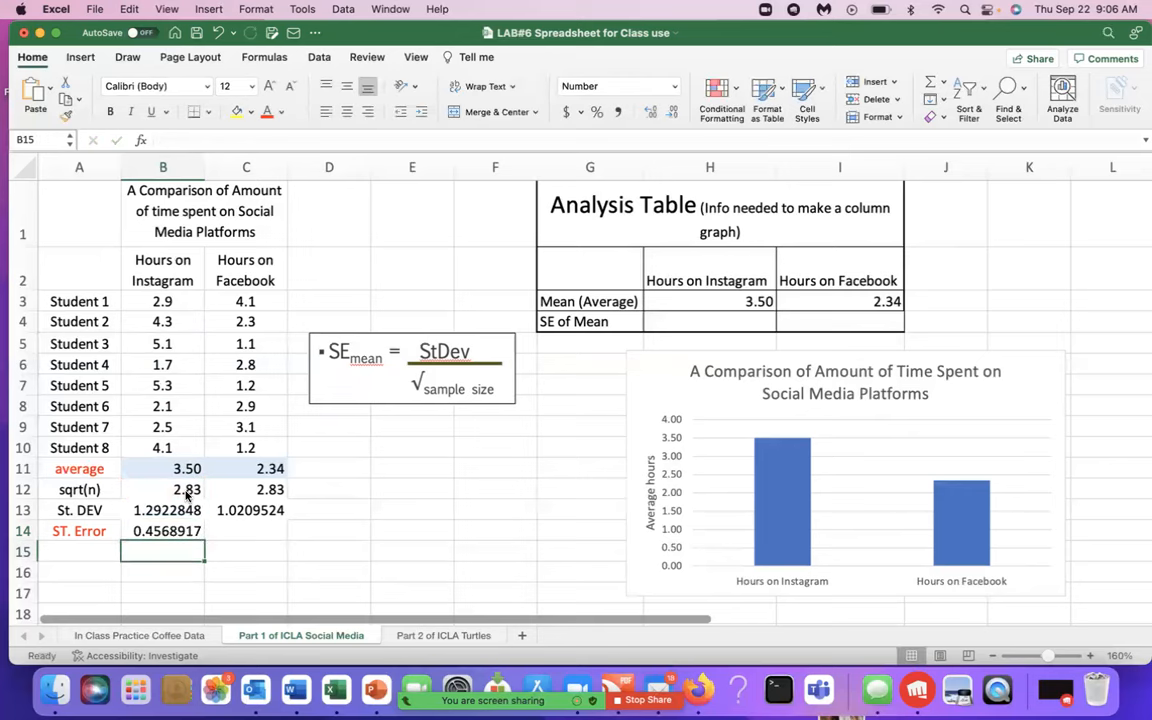
click(187, 531)
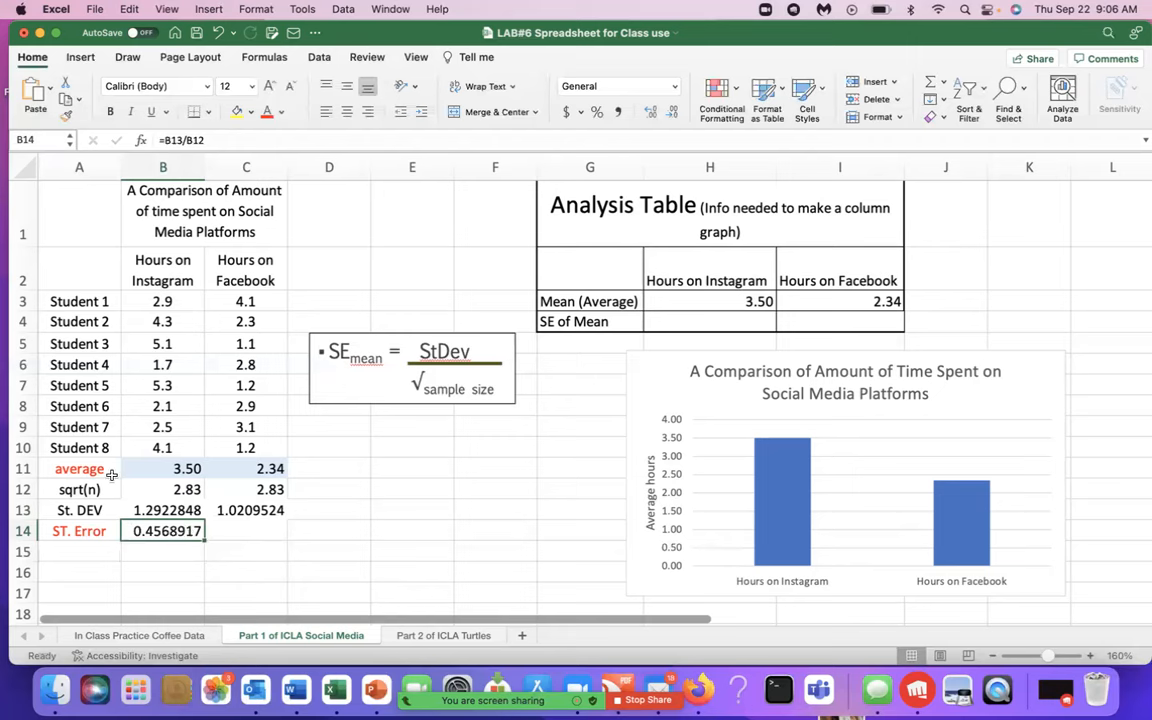
Calculate the Facebook standard error in C14 with the formula =C13/C12.
click(254, 535)
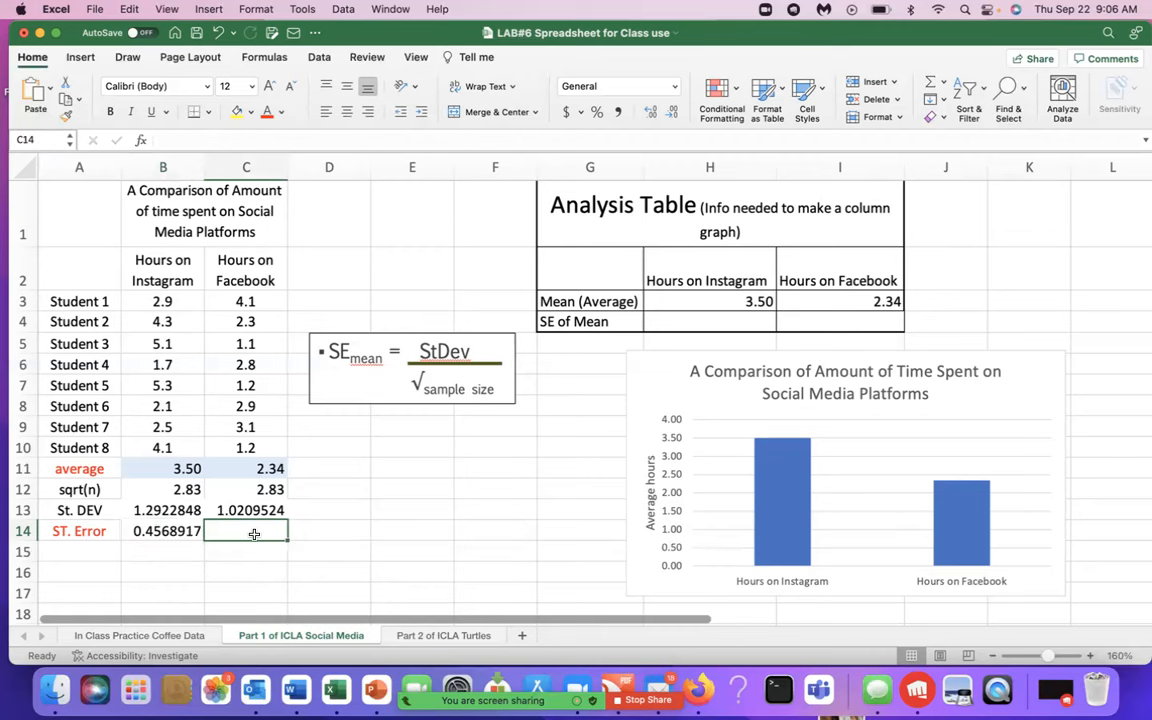
text(=)
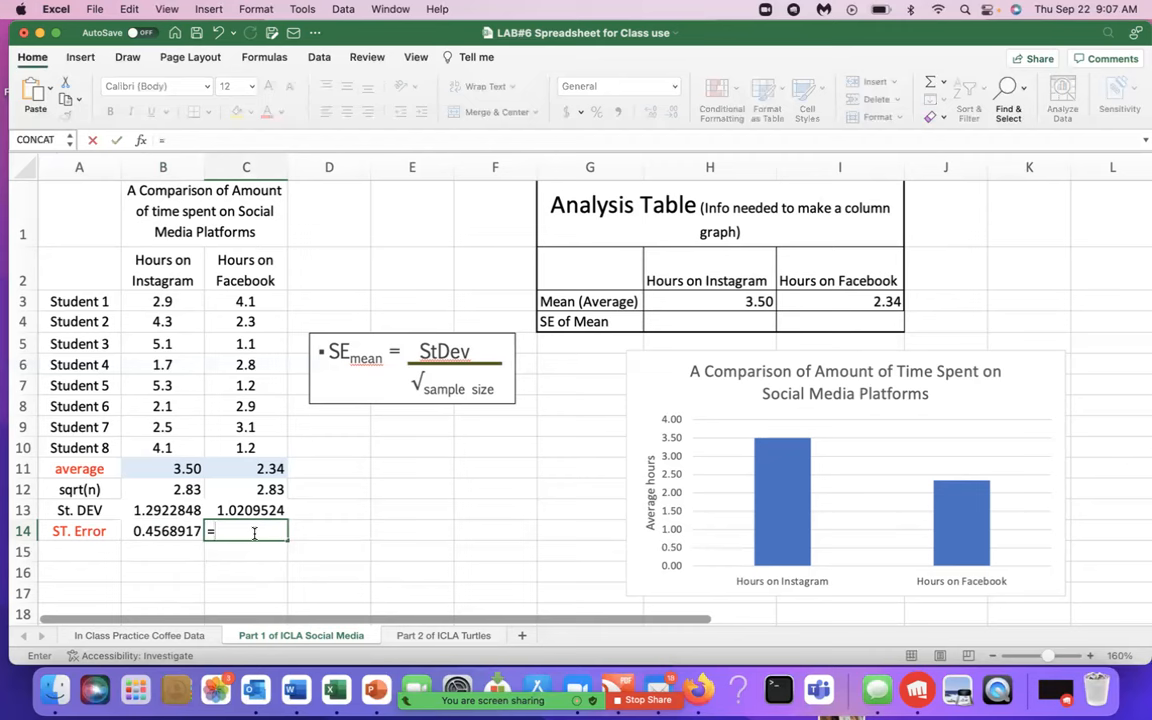
click(258, 511)
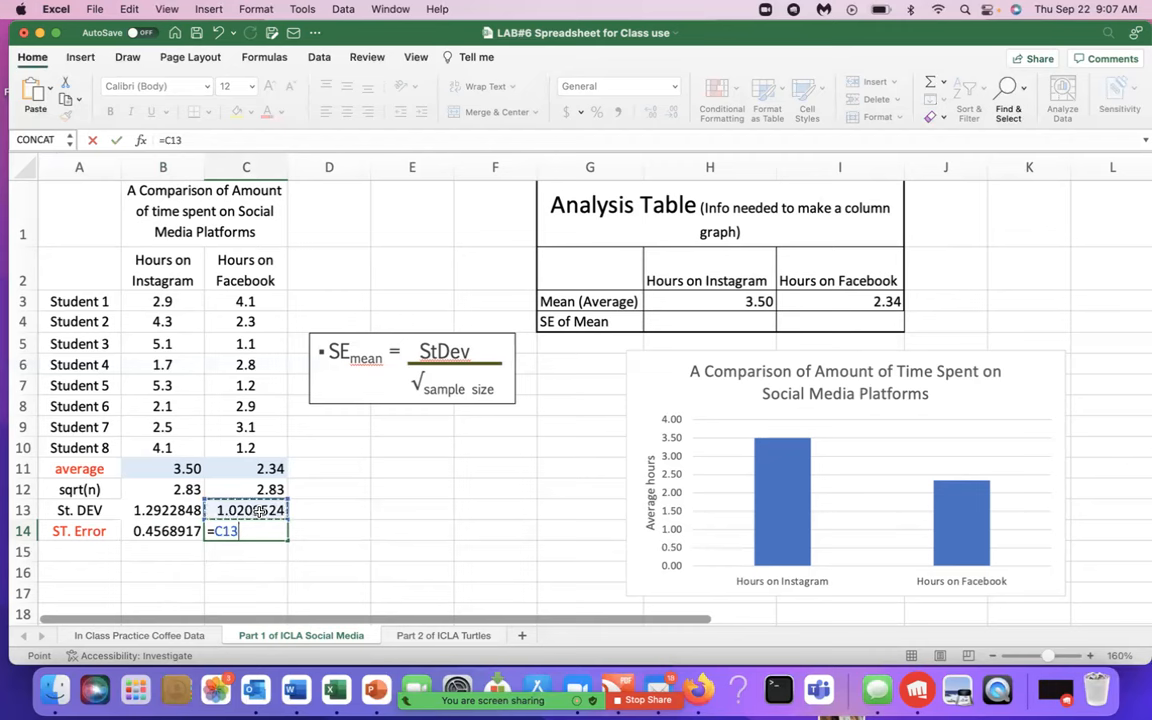
text(/)
click(268, 489)
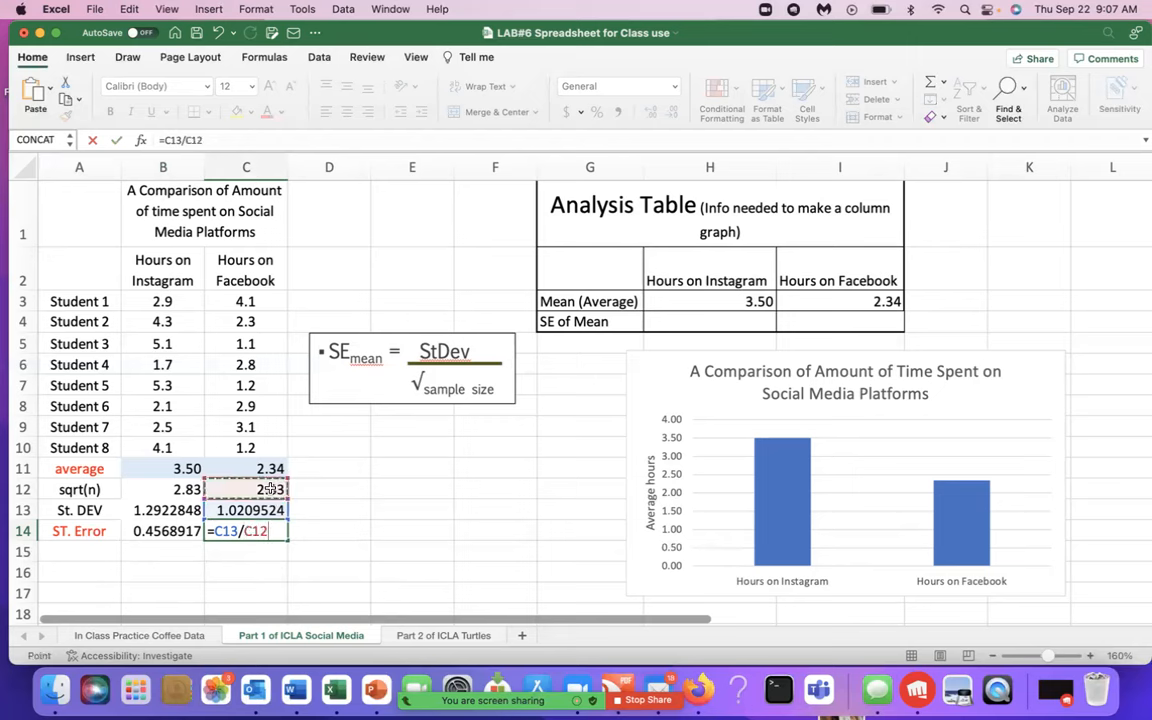
key(Return)
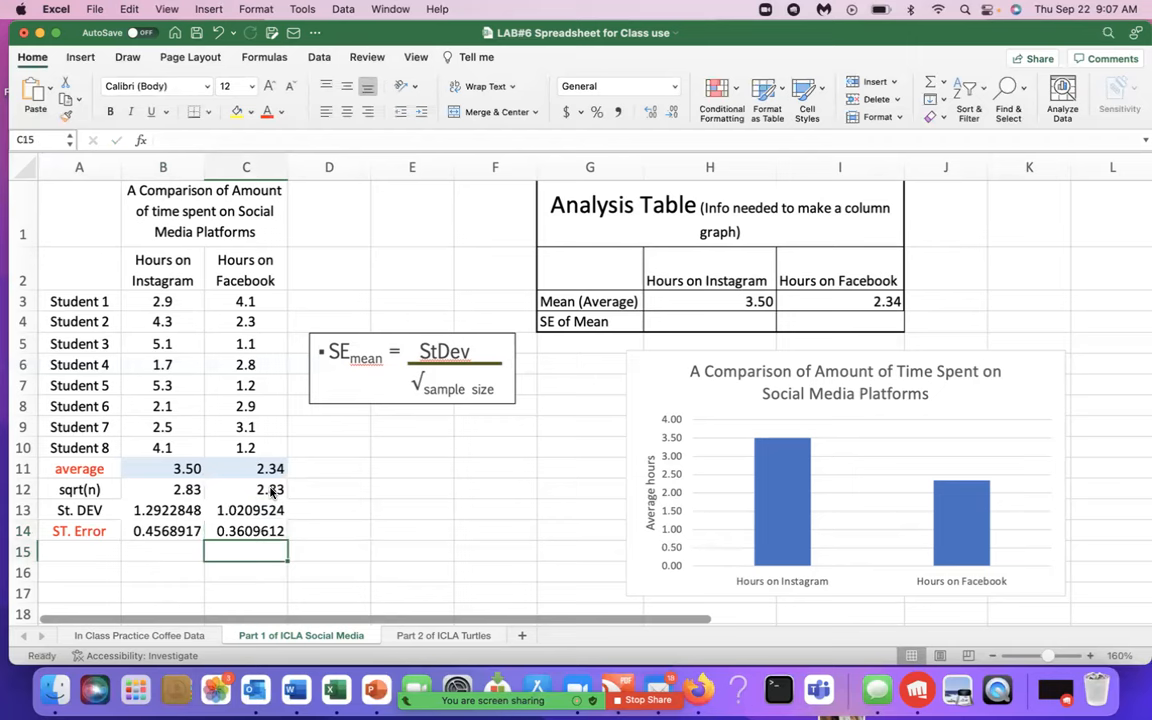
click(170, 531)
click(217, 536)
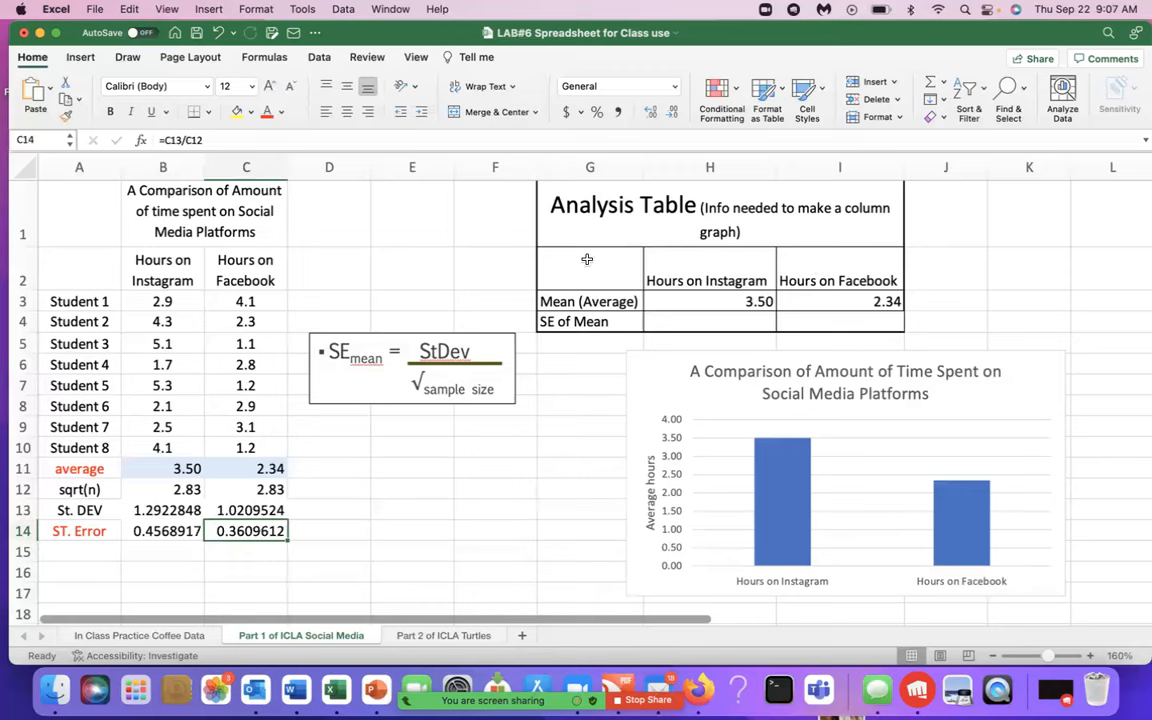
Fill the SE of Mean row of the Analysis Table with .46 for Instagram and .36 for Facebook.
click(690, 324)
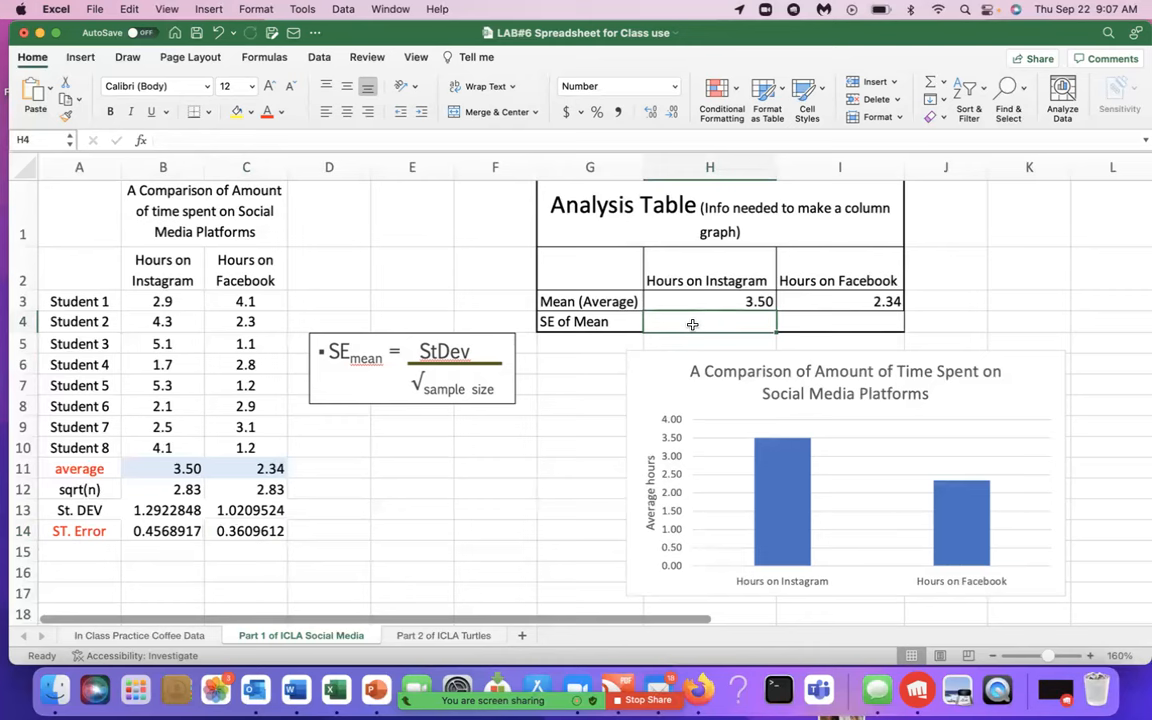
text(=)
text(4)
text(6)
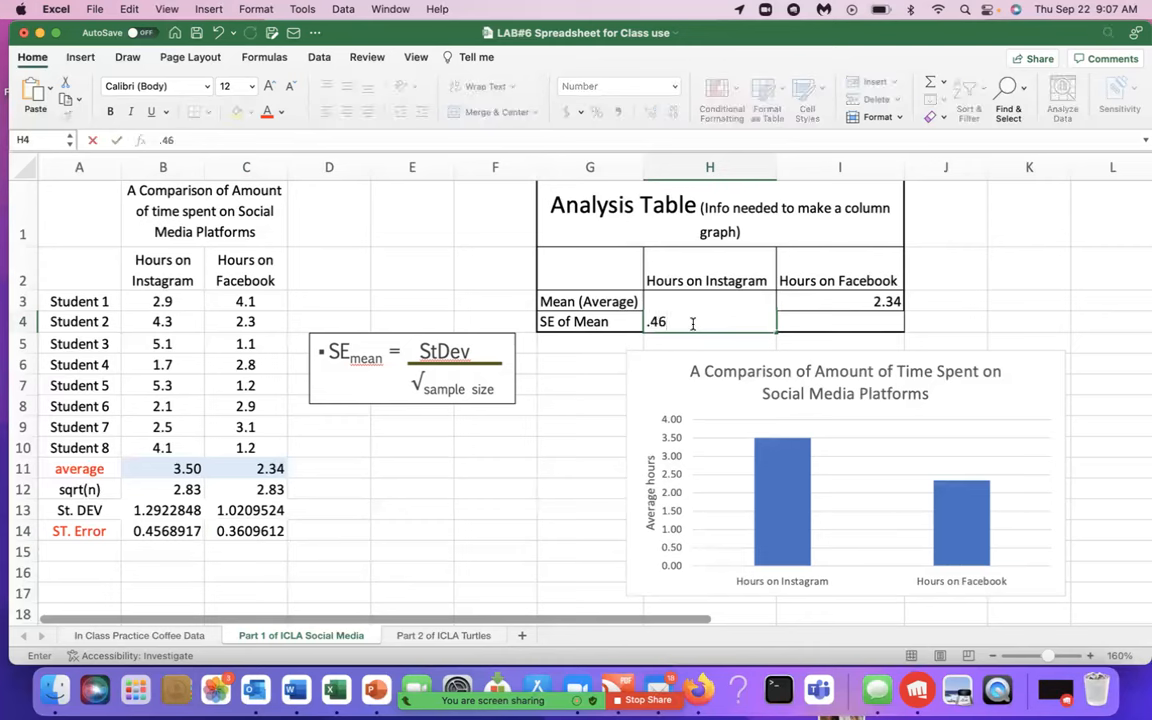
click(809, 320)
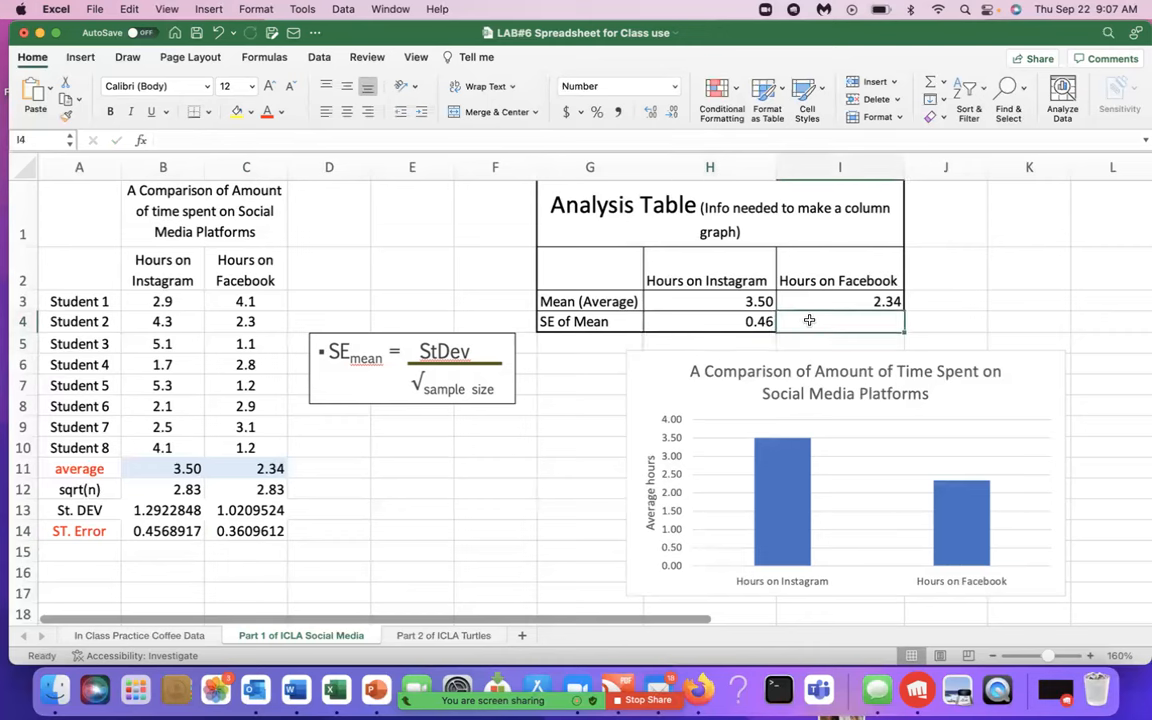
text(.36)
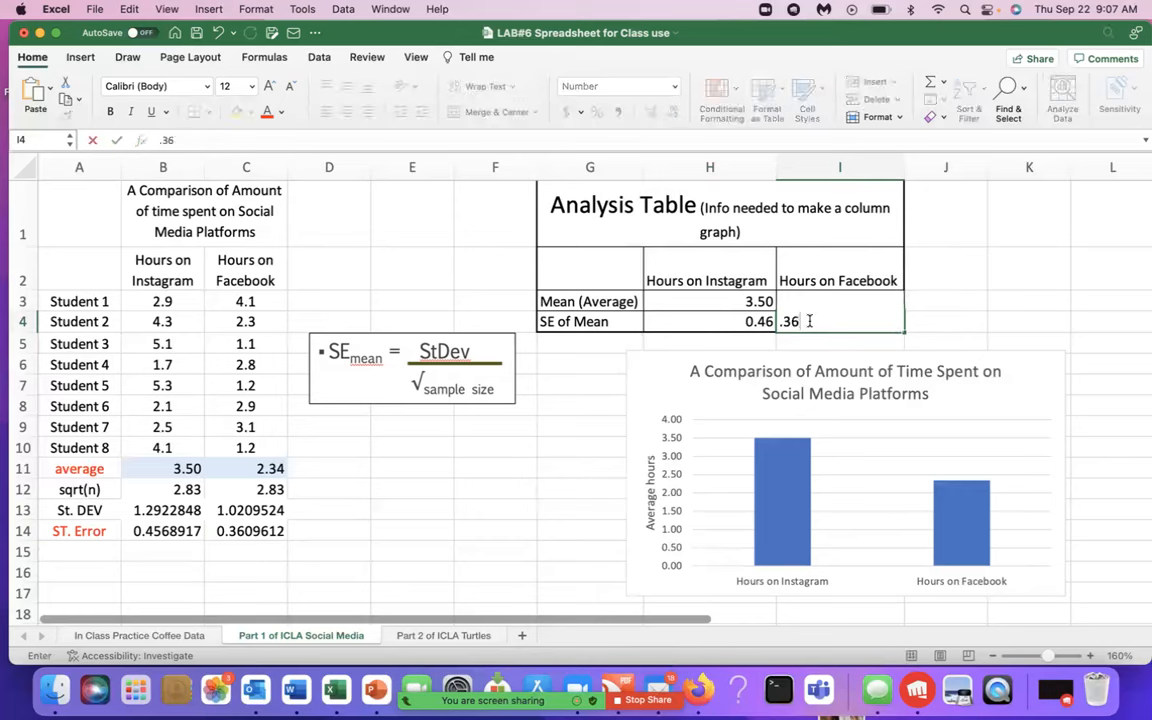
key(Return)
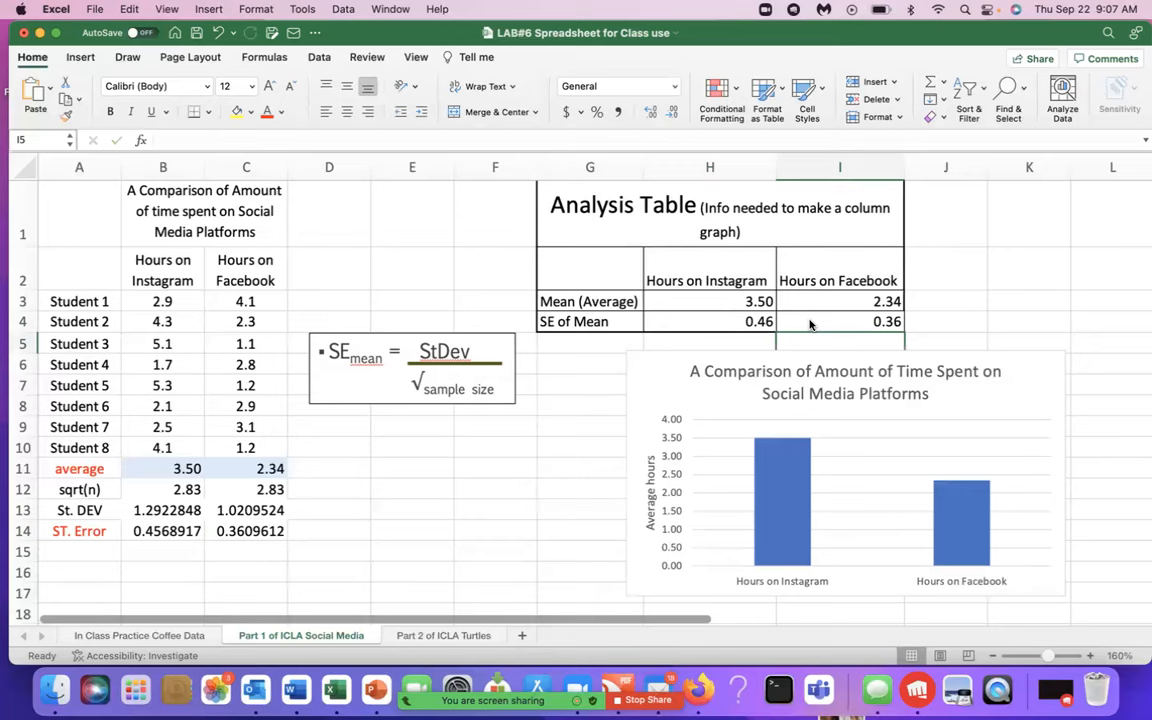
Add Standard Error error bars to the social media column chart.
drag(735, 321, 812, 321)
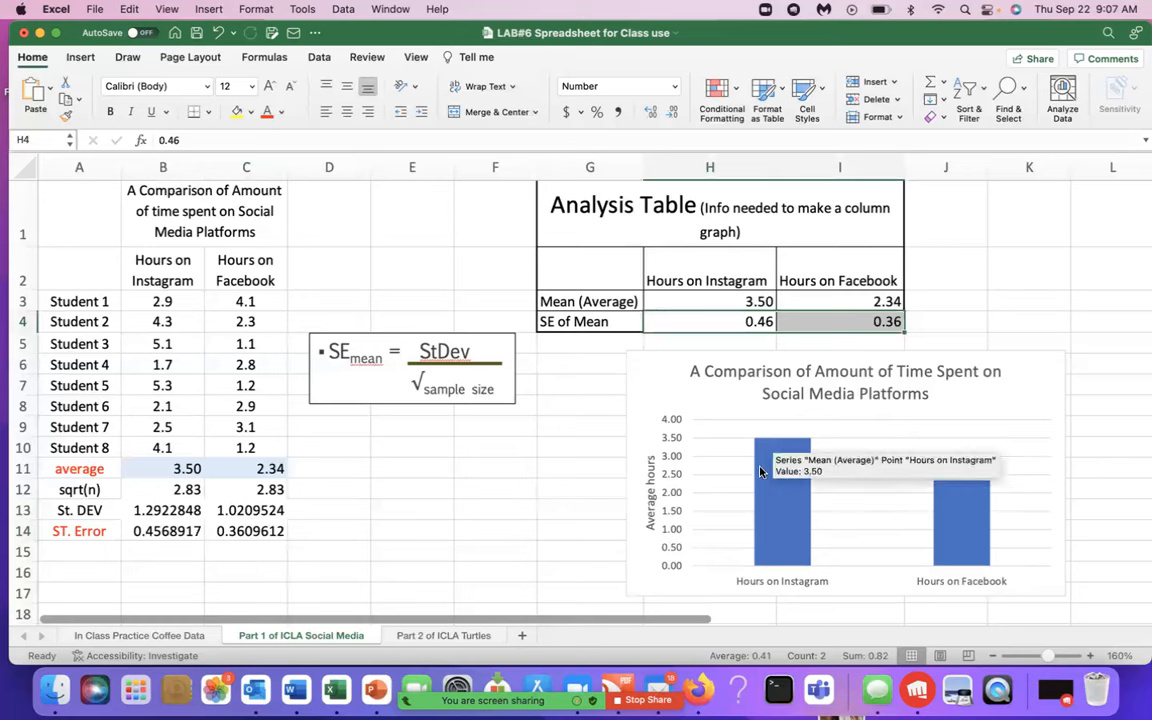
click(655, 376)
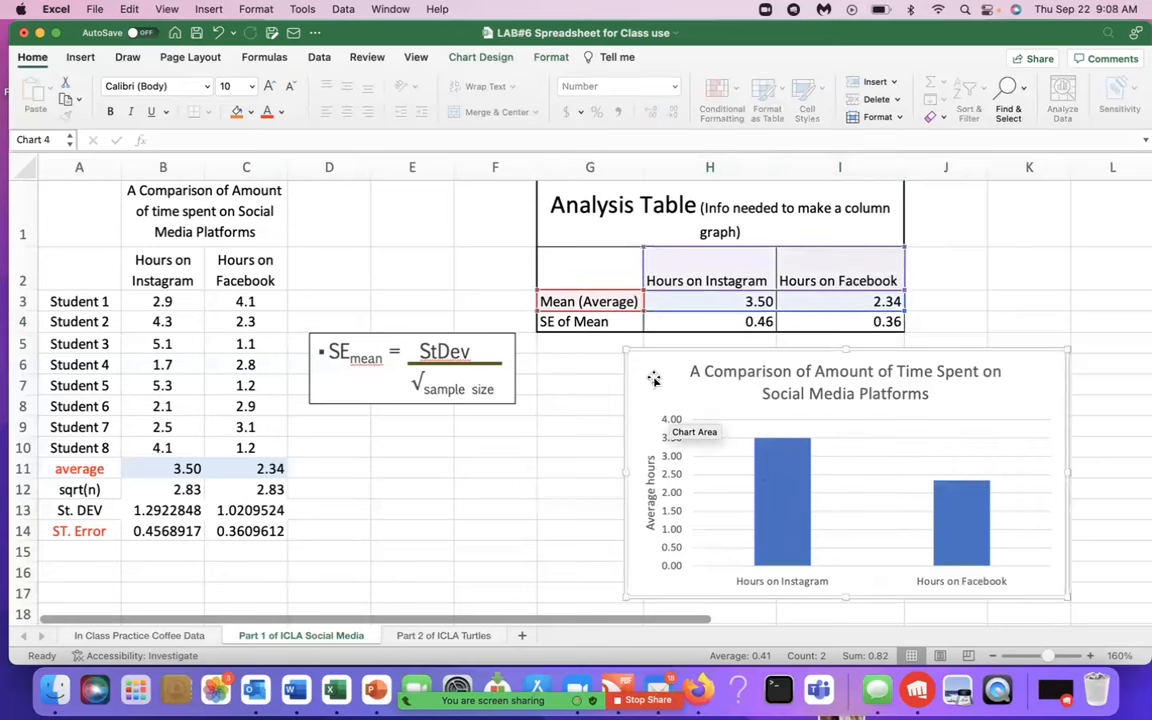
click(483, 58)
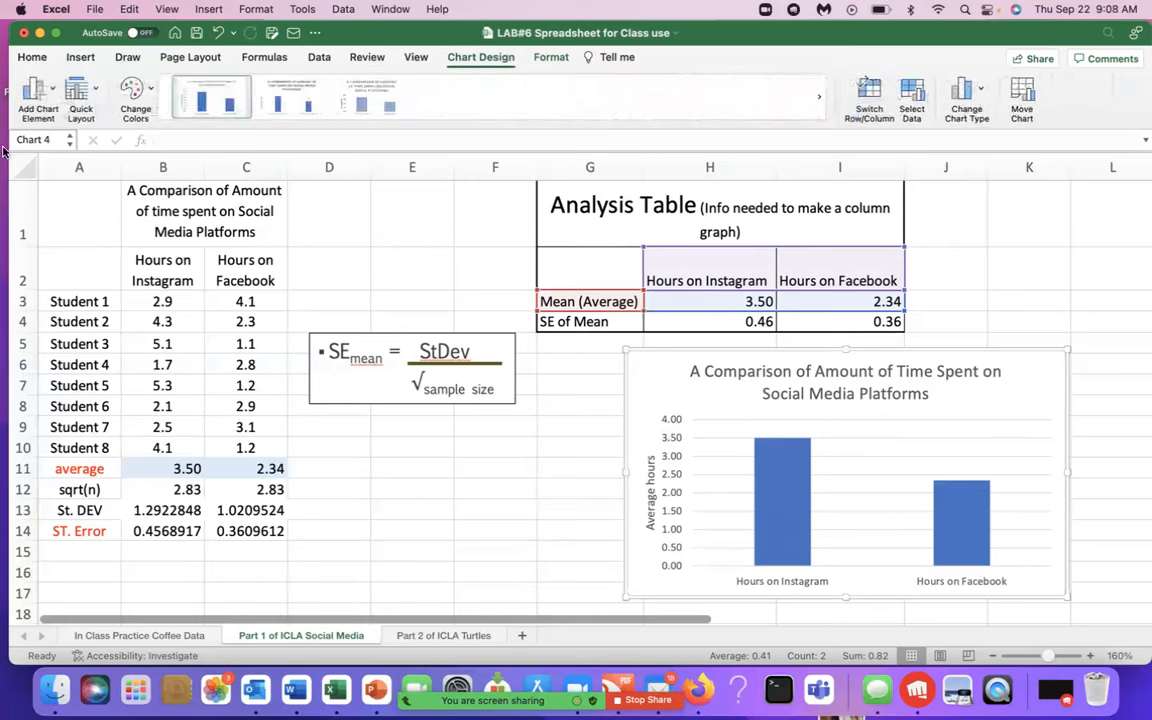
click(47, 103)
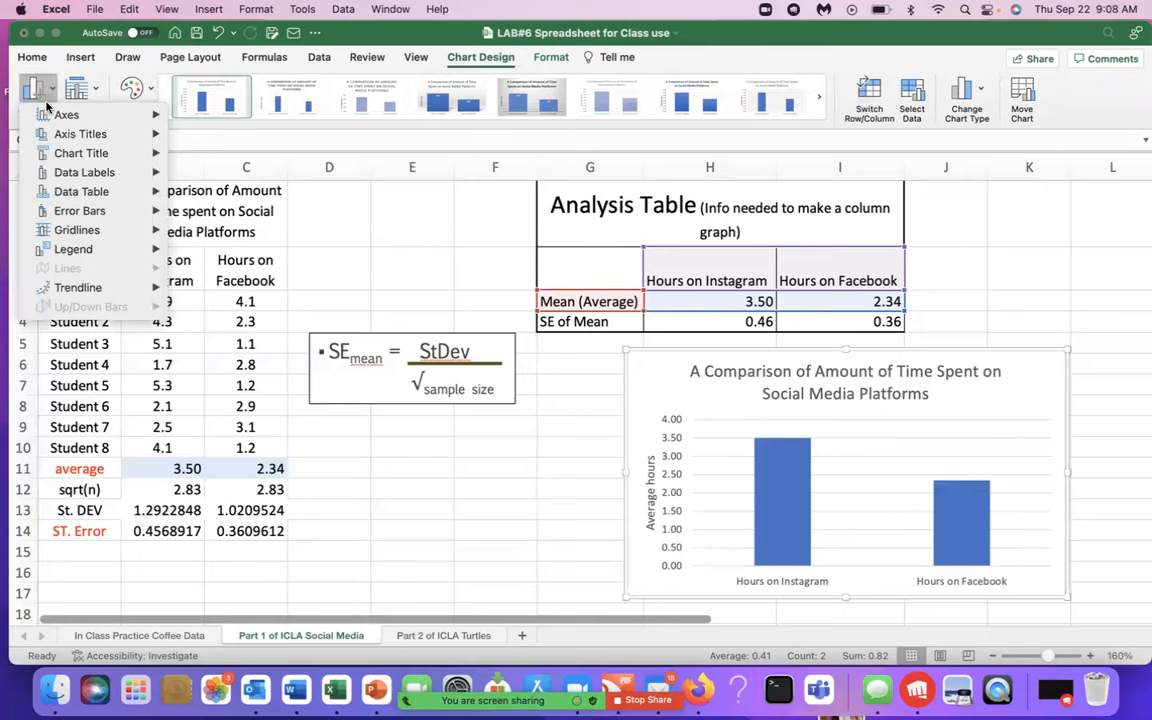
mouse_move(64, 210)
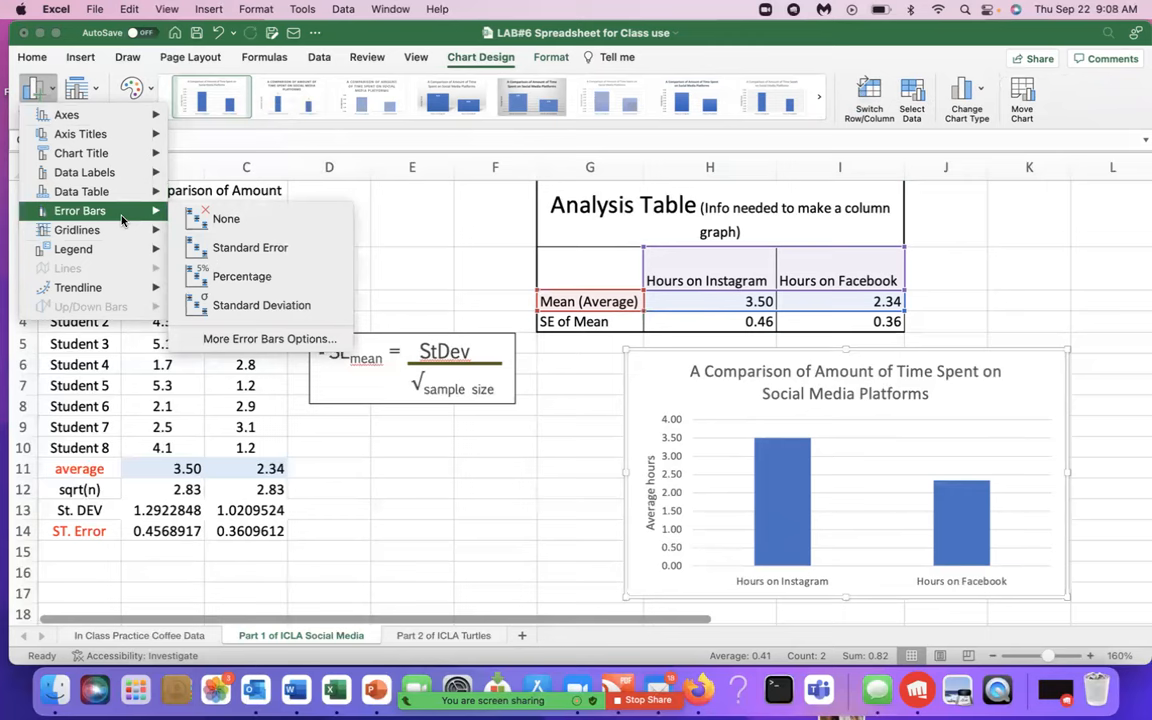
click(249, 248)
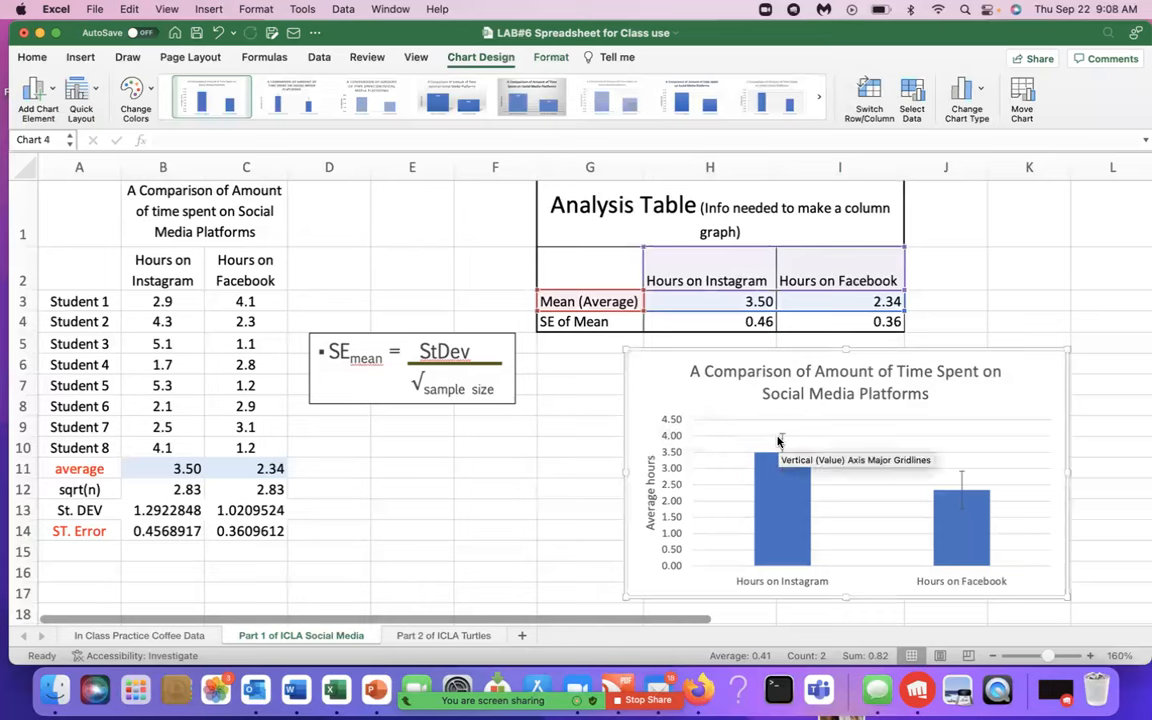
Point out the SE of Mean values in H4:I4 and open the detailed error bar options for the chart.
drag(750, 321, 810, 320)
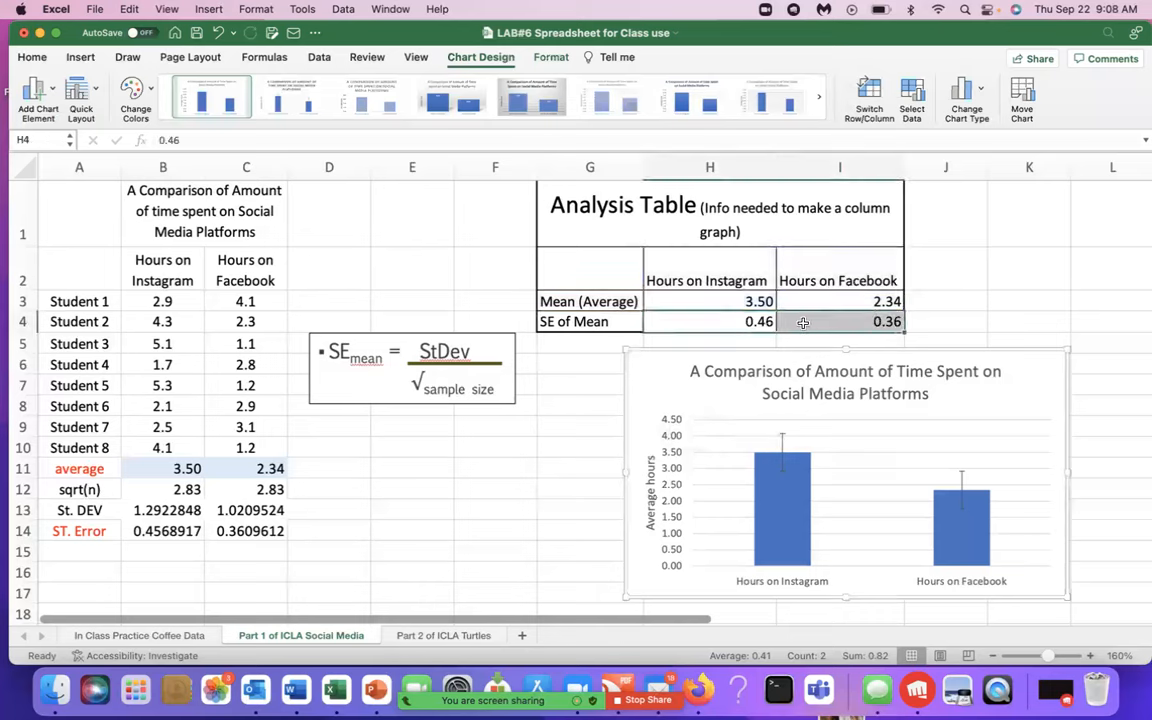
click(636, 362)
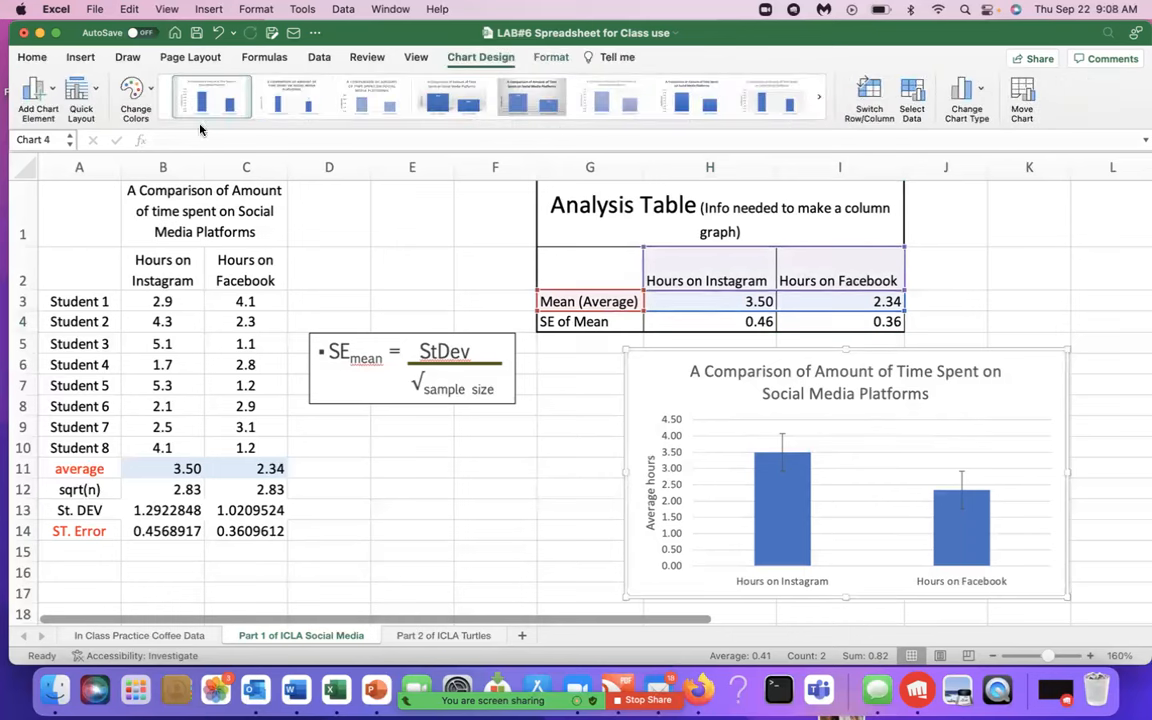
click(48, 86)
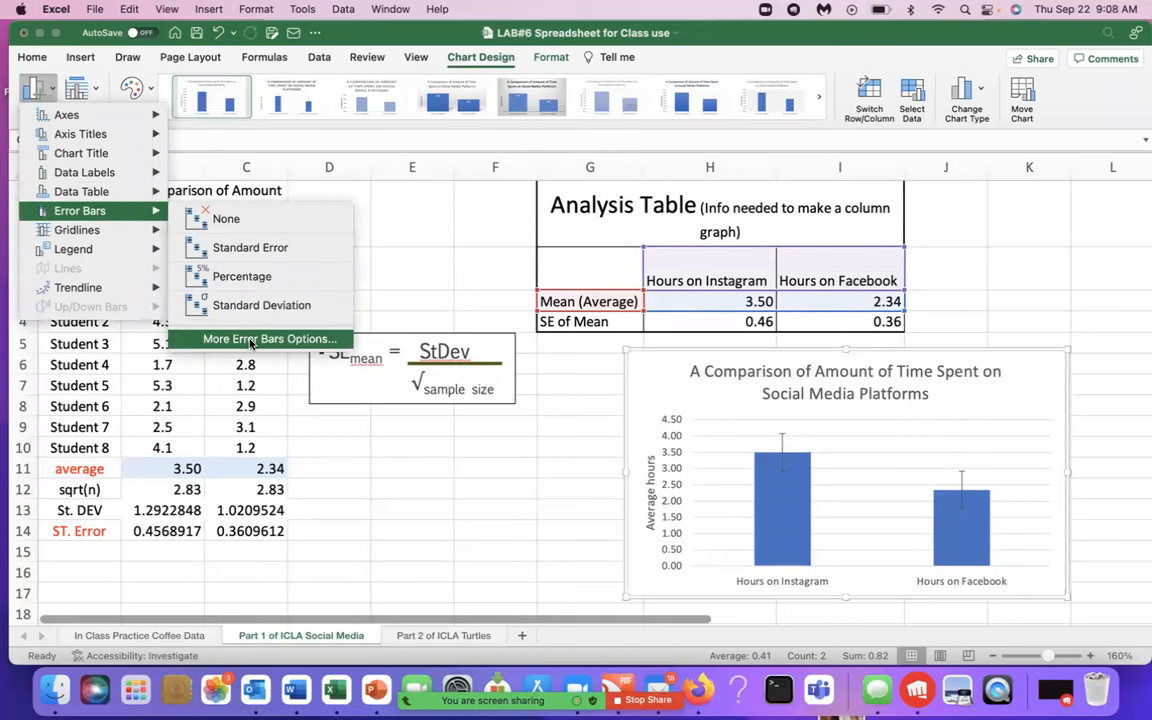
click(251, 341)
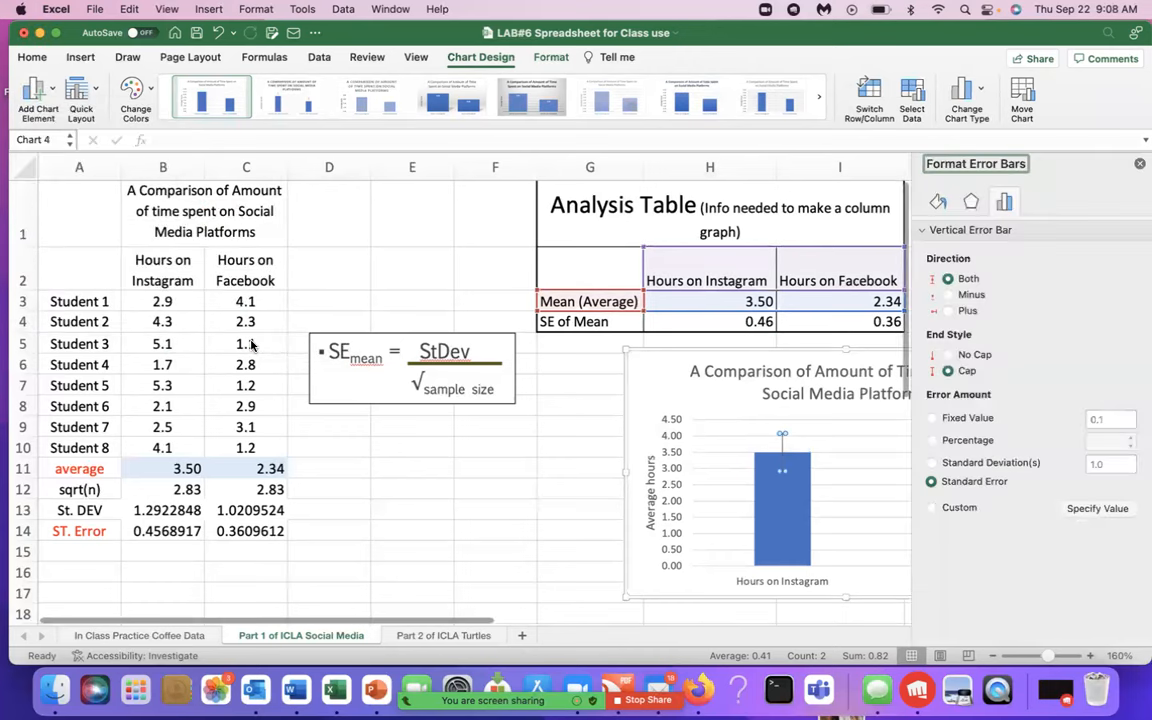
Move the chart left beneath the Analysis Table and raise the standard error formula picture to rows 2 to 4.
drag(653, 390, 497, 402)
drag(392, 377, 392, 293)
click(830, 406)
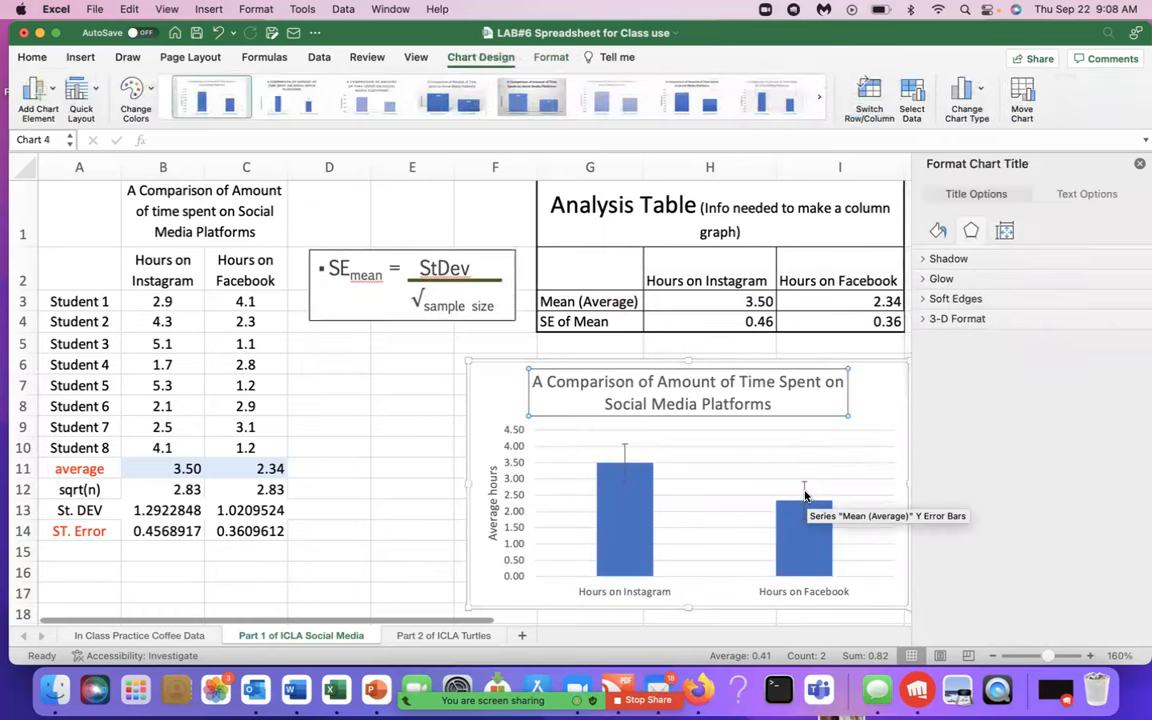
Bring back the formatting options for the chart's error bars and set the error amount to Custom.
scroll(805, 494, right, 1)
right_click(800, 494)
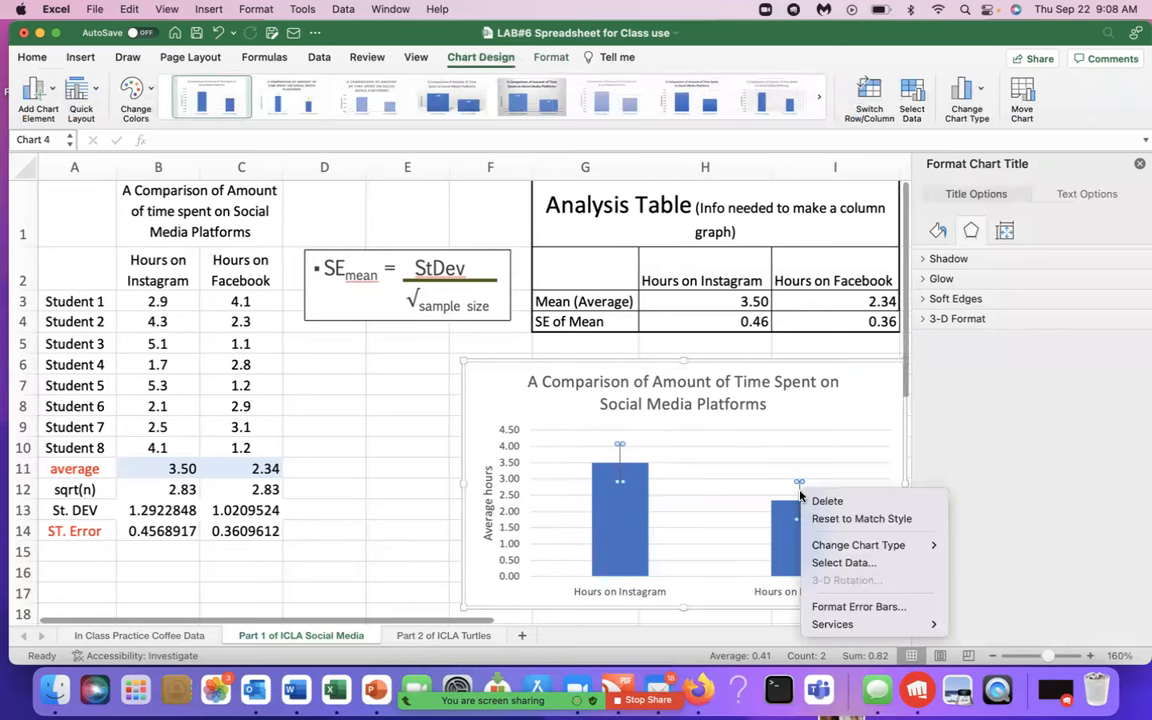
click(834, 606)
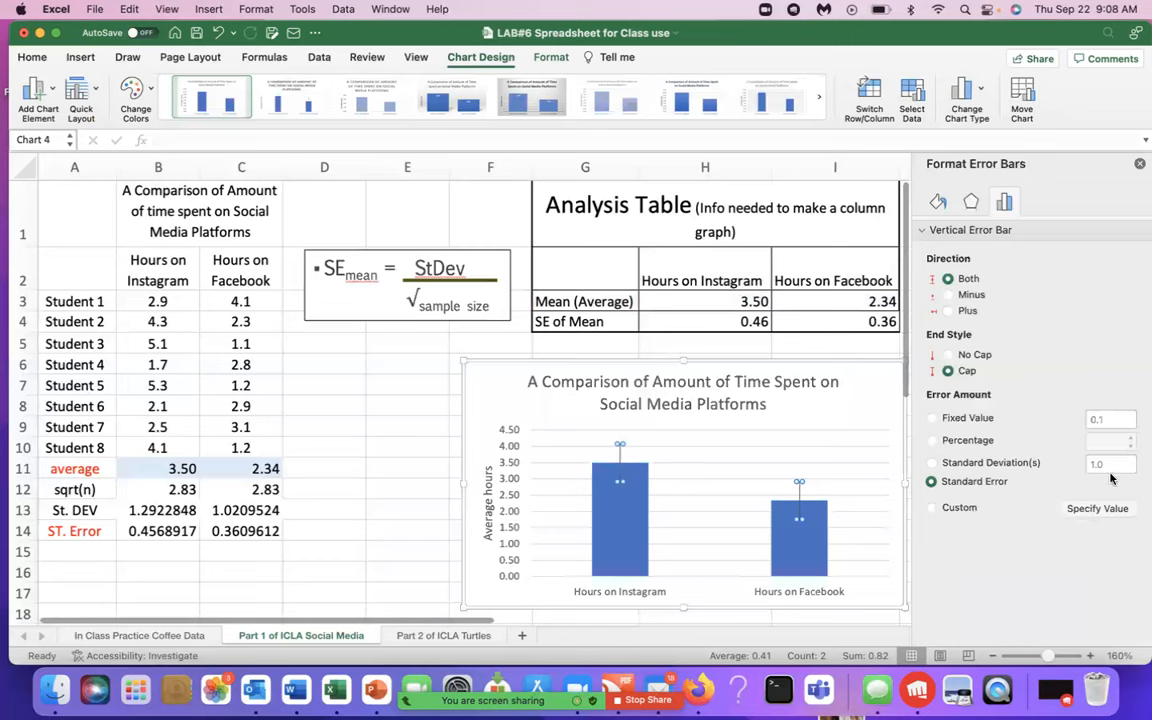
click(931, 508)
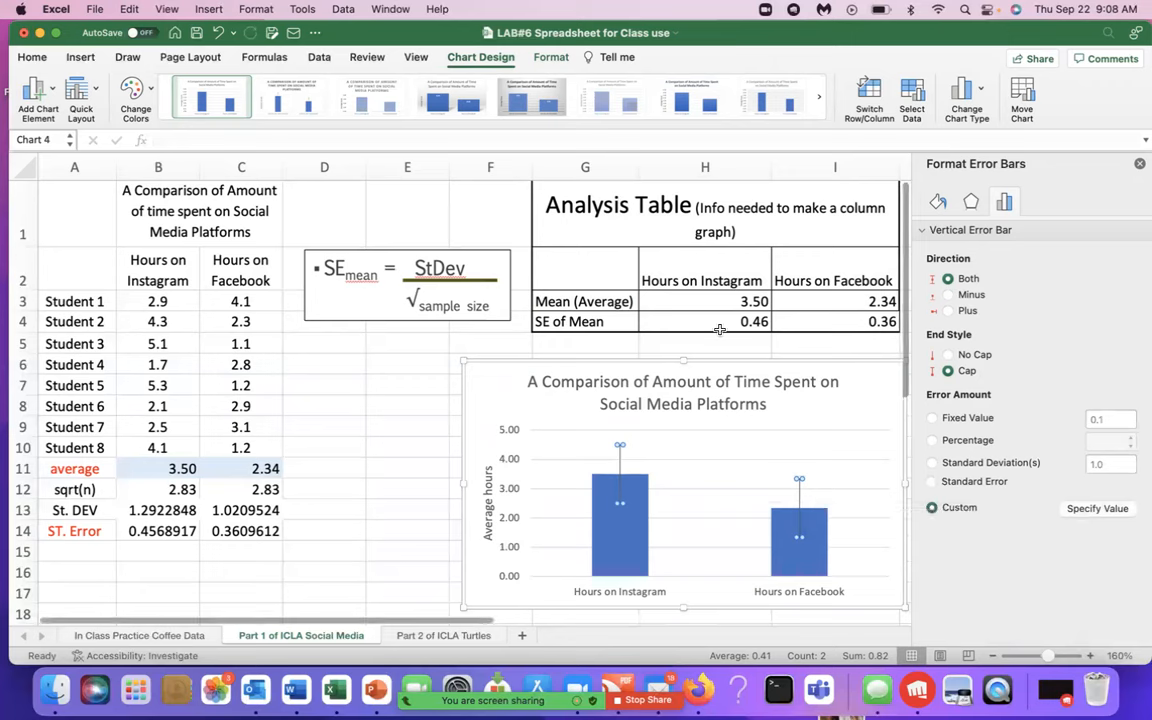
Set the custom positive error value to the SE of Mean cells H4:I4, moving the dialog clear of the Analysis Table.
click(1090, 510)
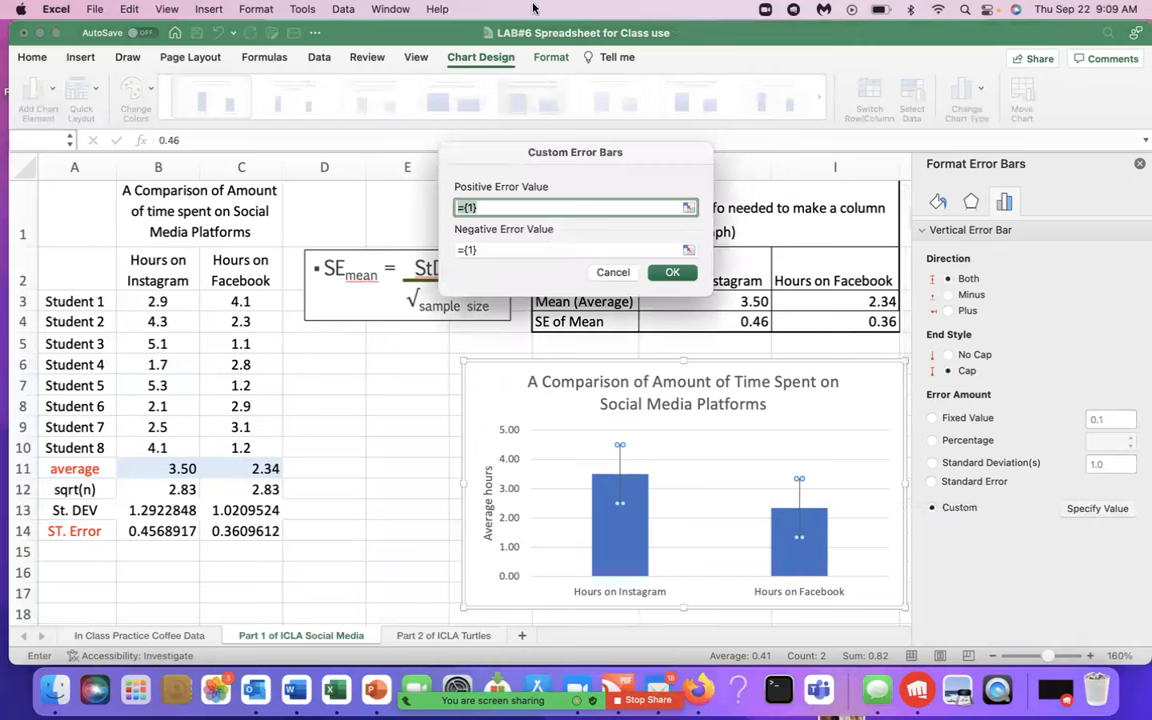
drag(590, 152, 454, 190)
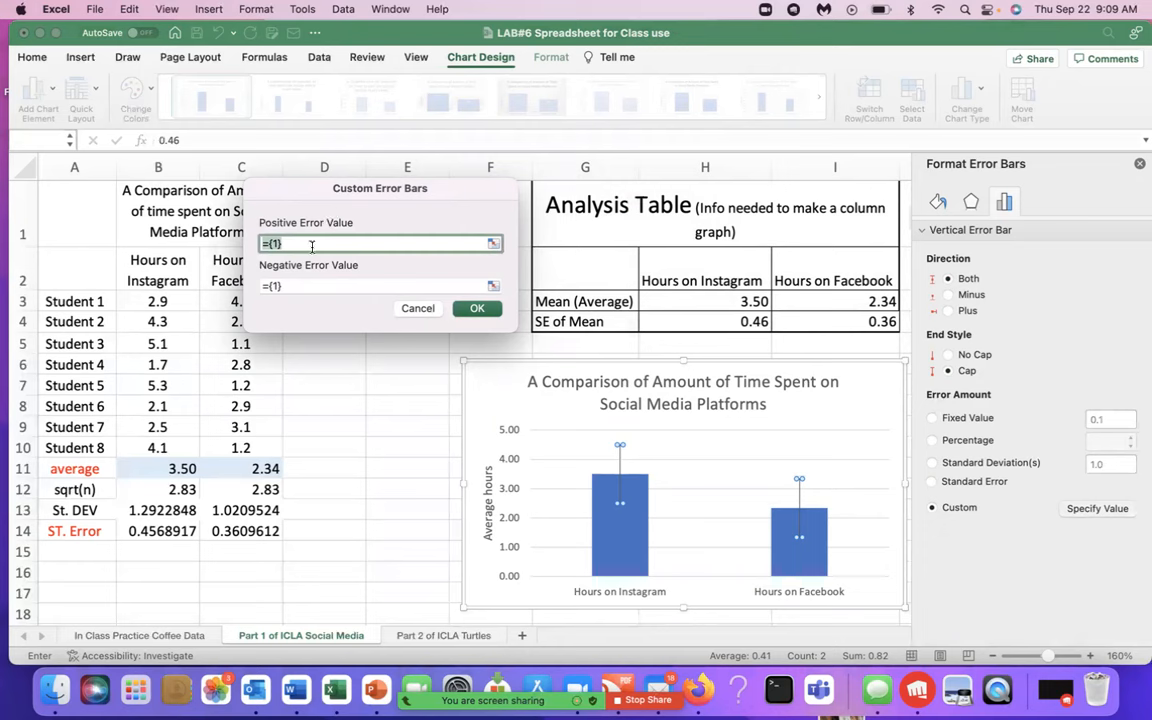
key(BackSpace)
click(724, 328)
drag(724, 328, 814, 330)
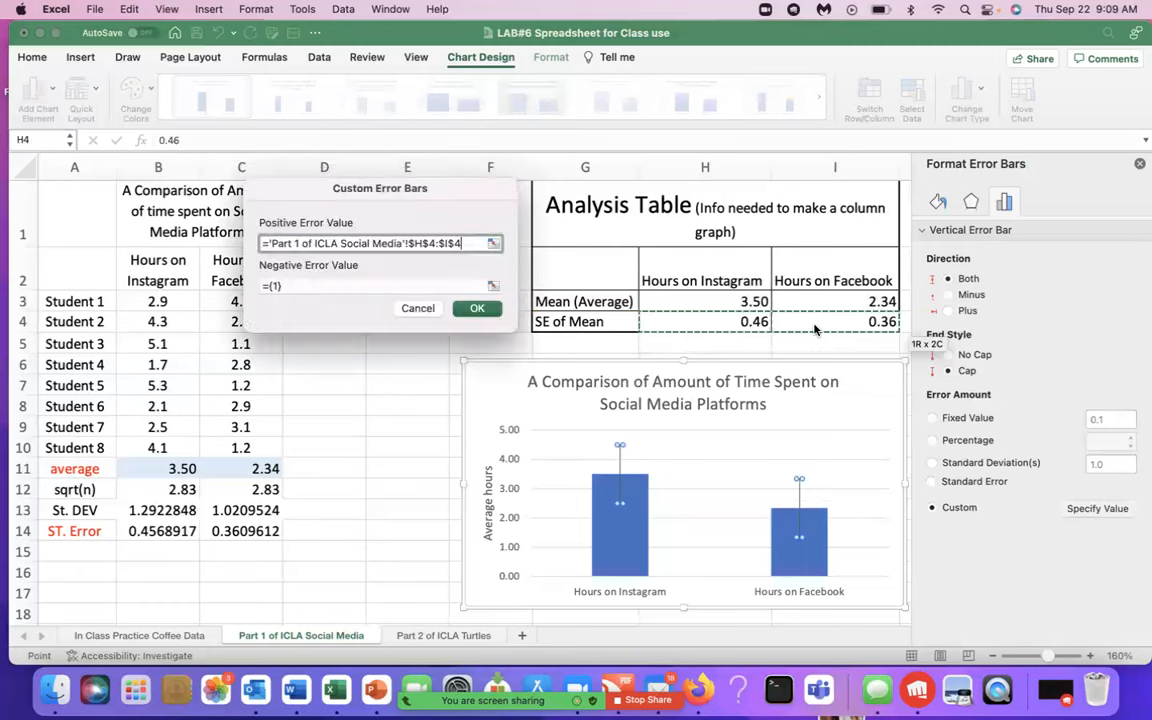
Replace the custom negative error value with the SE of Mean cells H4:I4 and apply the custom error bars to the chart.
click(320, 285)
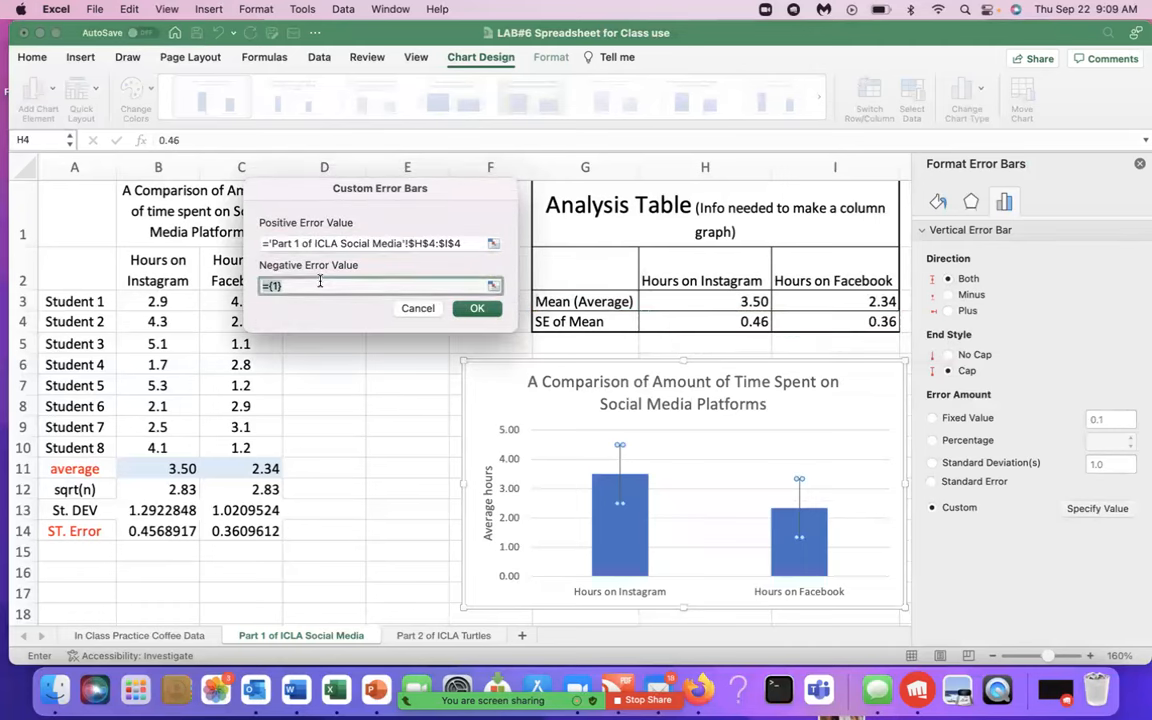
key(BackSpace)
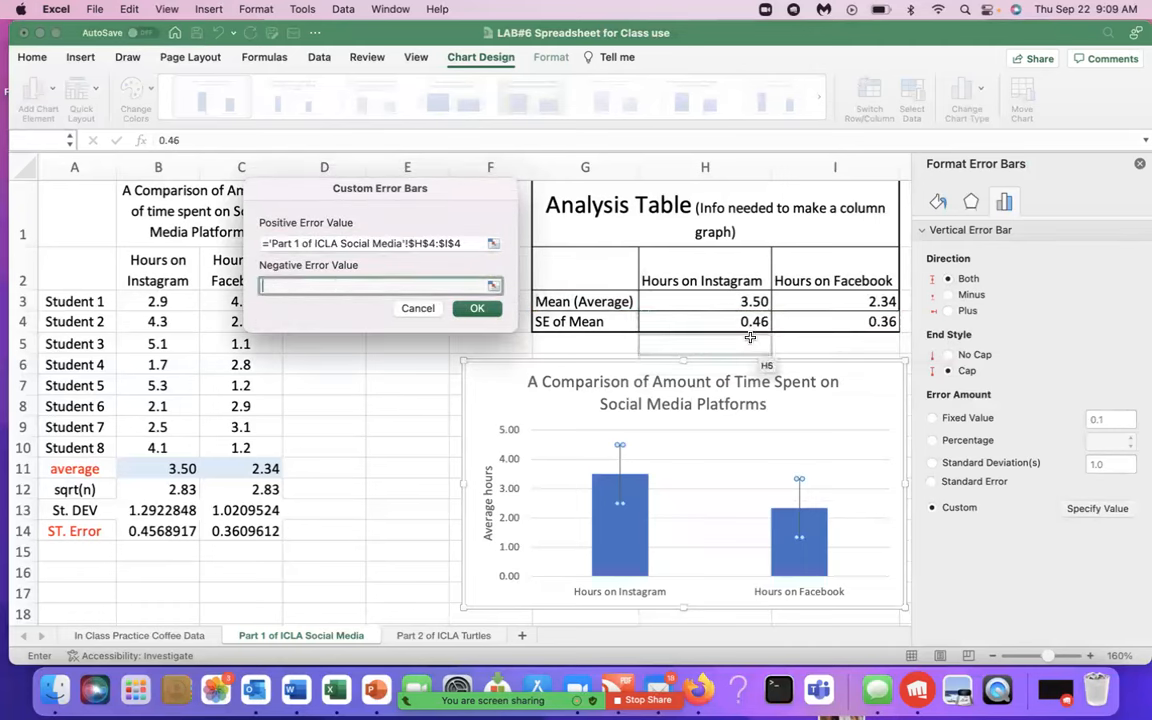
drag(738, 324, 800, 334)
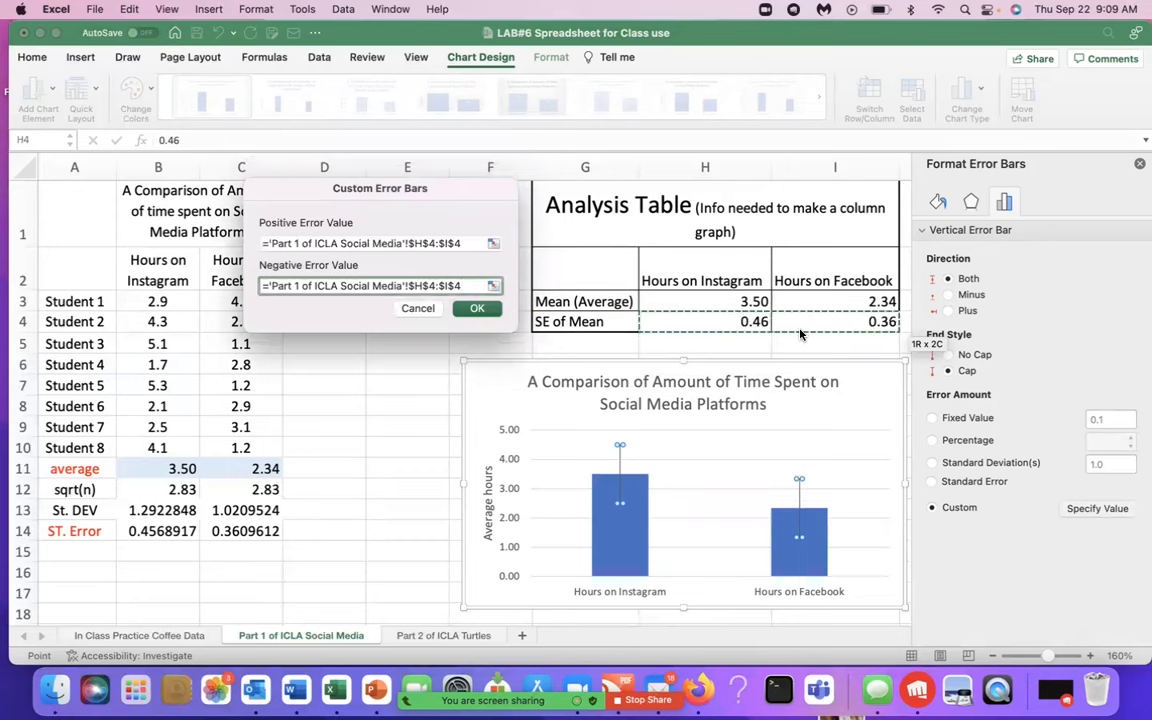
click(472, 310)
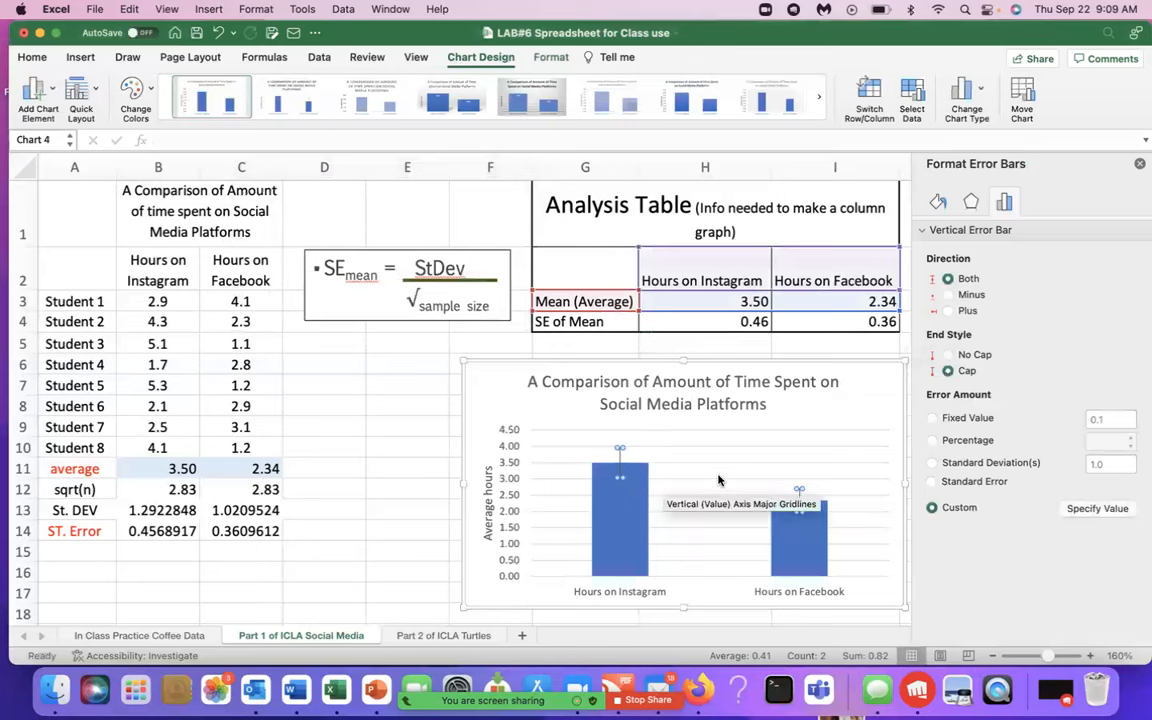
Move the chart further left and slightly up, beneath the standard error formula picture and the Analysis Table.
click(585, 462)
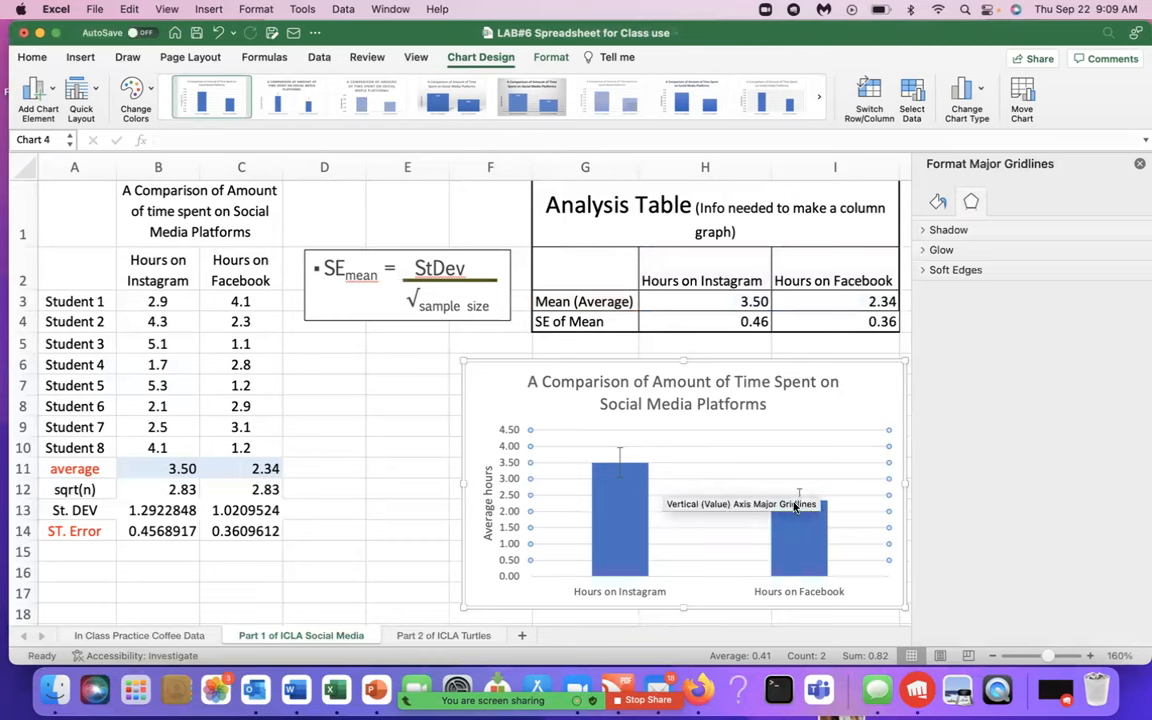
drag(487, 414, 367, 404)
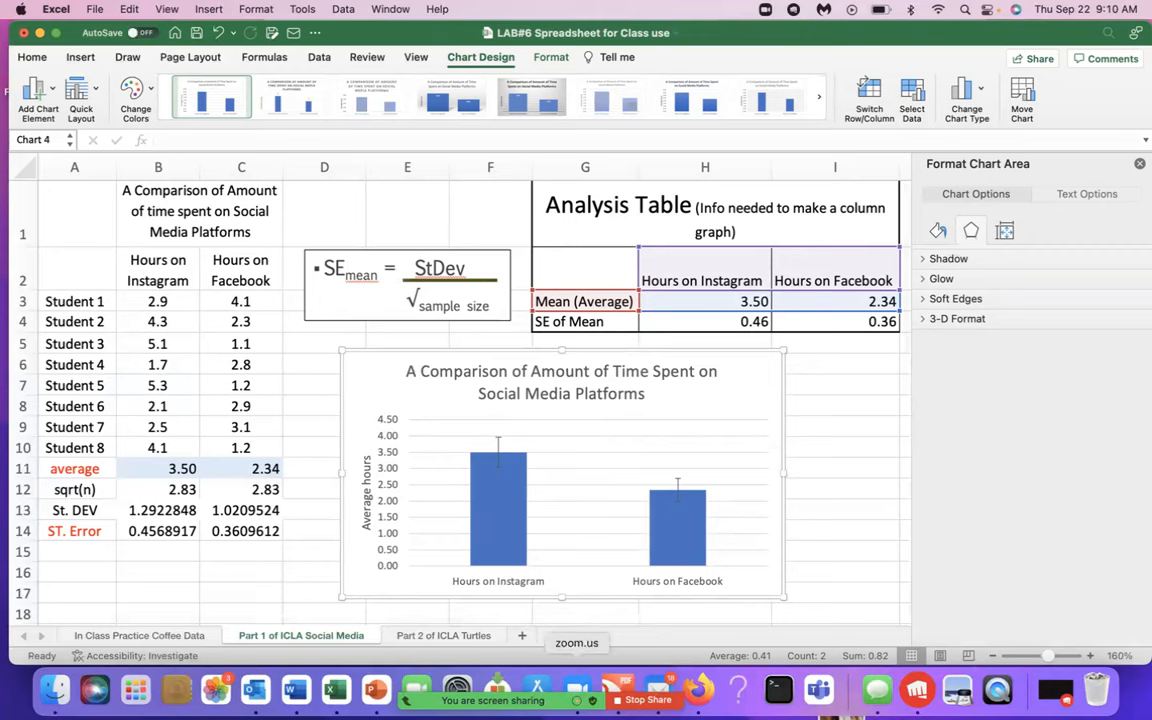
click(851, 672)
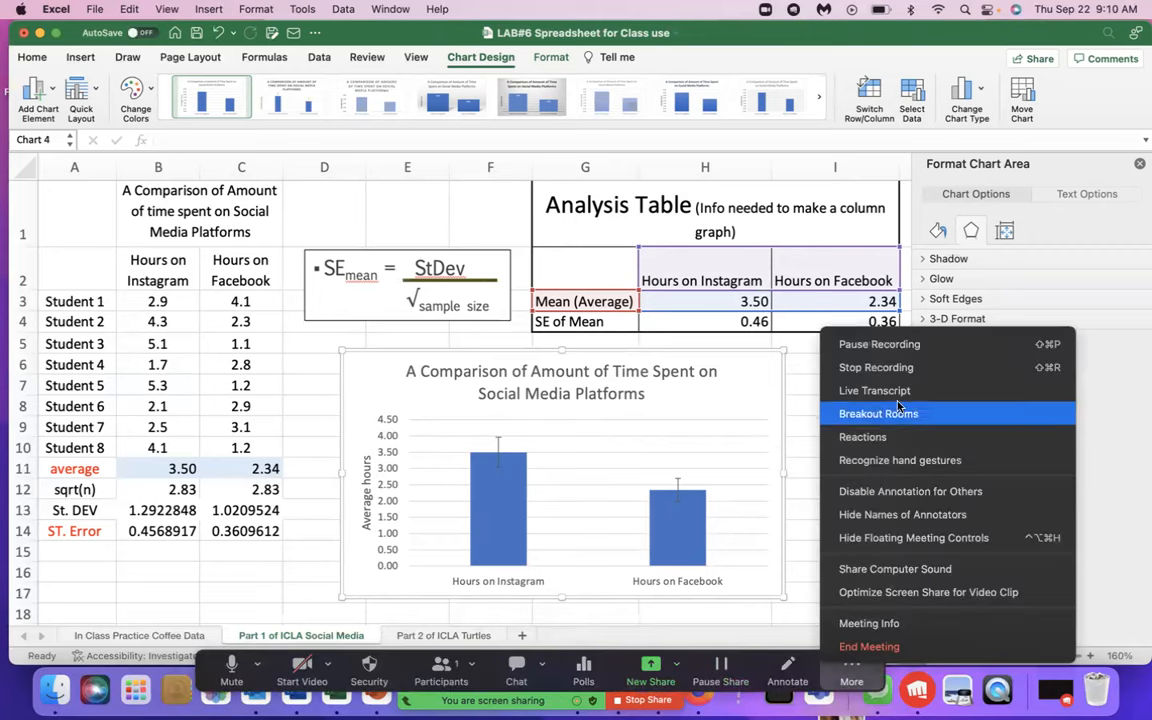